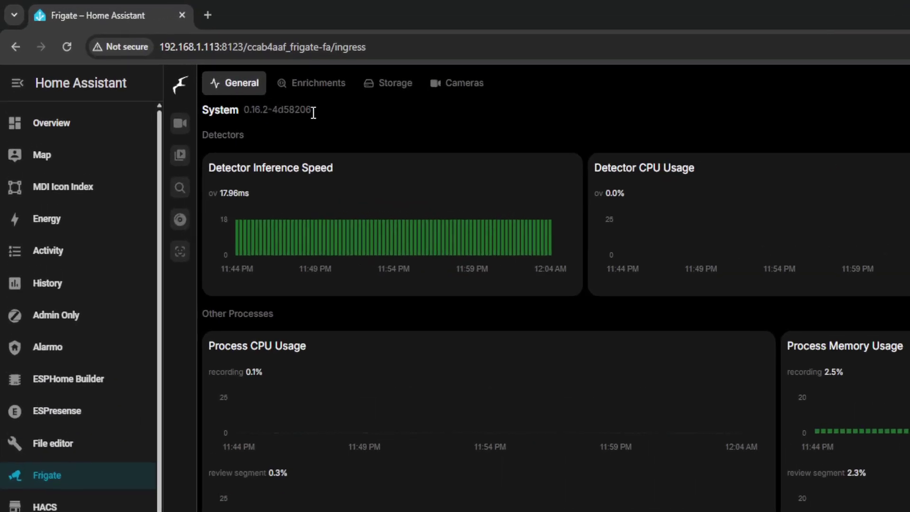
Note the Frigate version, then search installed add-ons for 'frigate' and open Frigate (Full Access)
left_click_drag(313, 113, 203, 111)
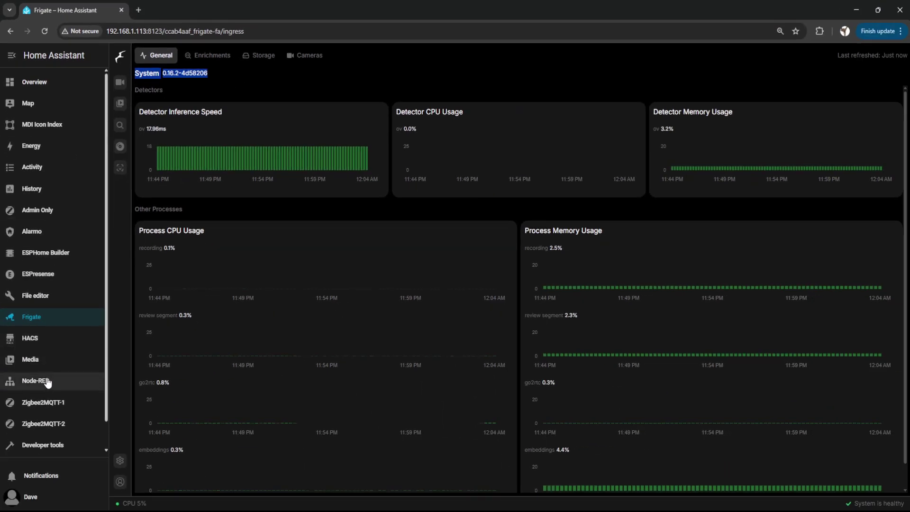
scroll(47, 382, "down", 2)
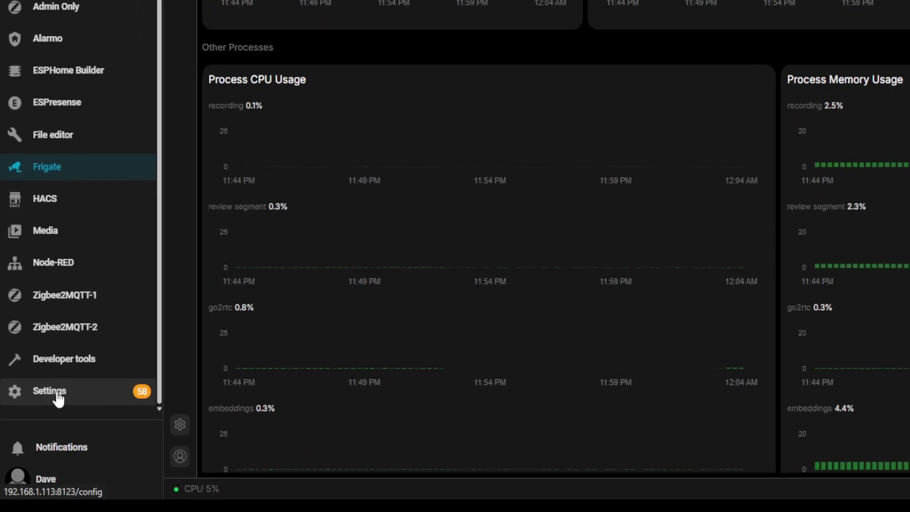
left_click(41, 437)
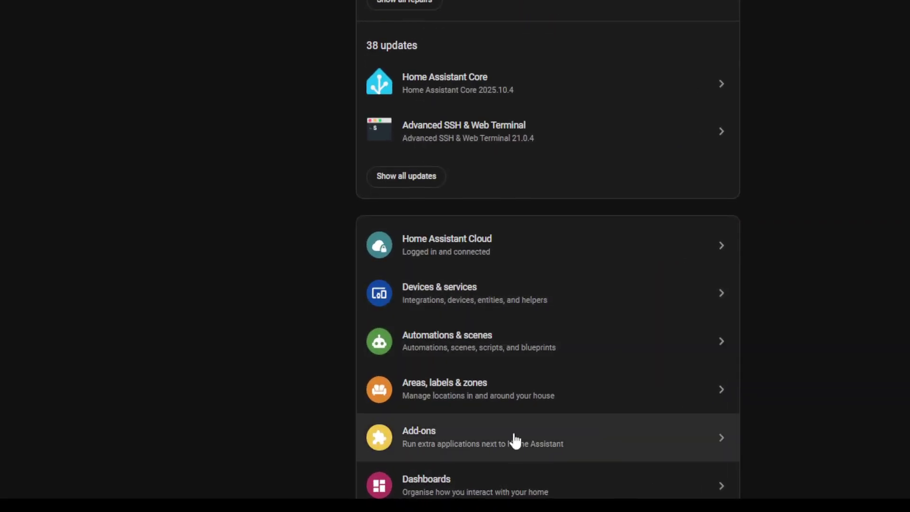
left_click(515, 441)
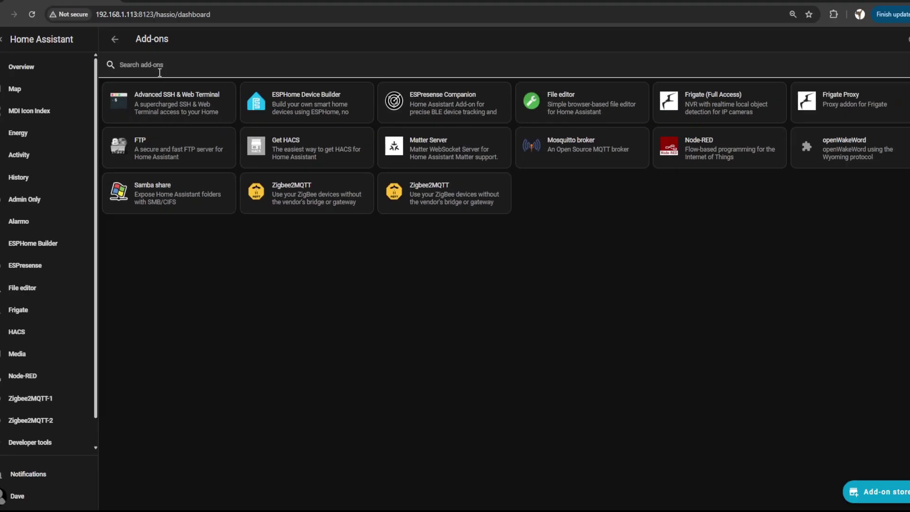
left_click(206, 100)
type("frigate")
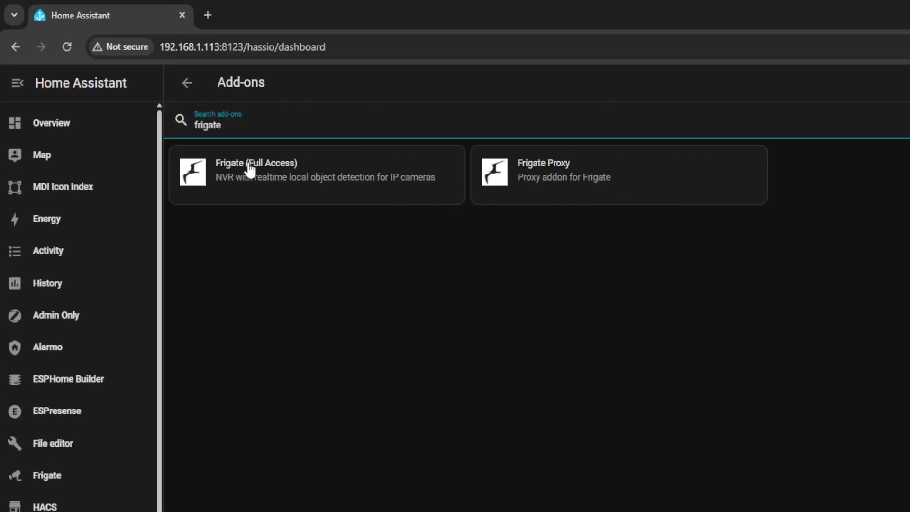
left_click(297, 183)
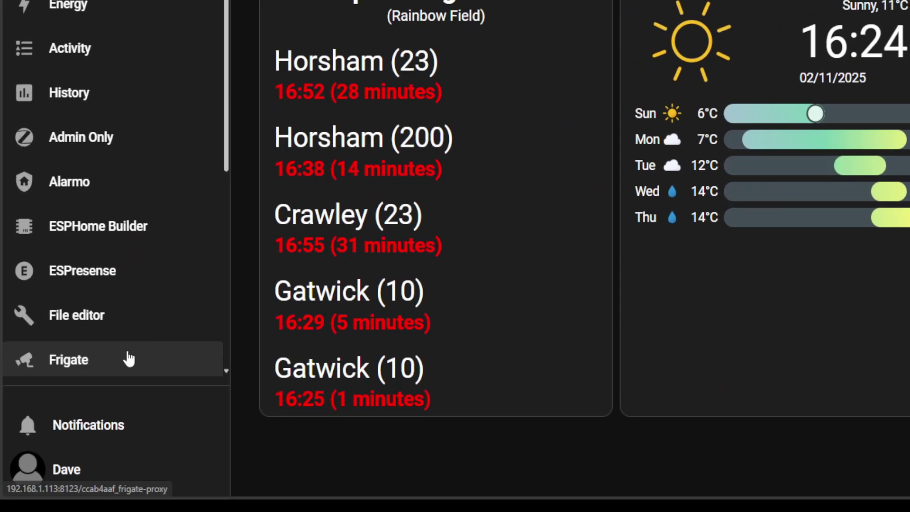
Open the Frigate panel from the Home Assistant sidebar to view the Kitchen and Hall feeds
left_click(127, 359)
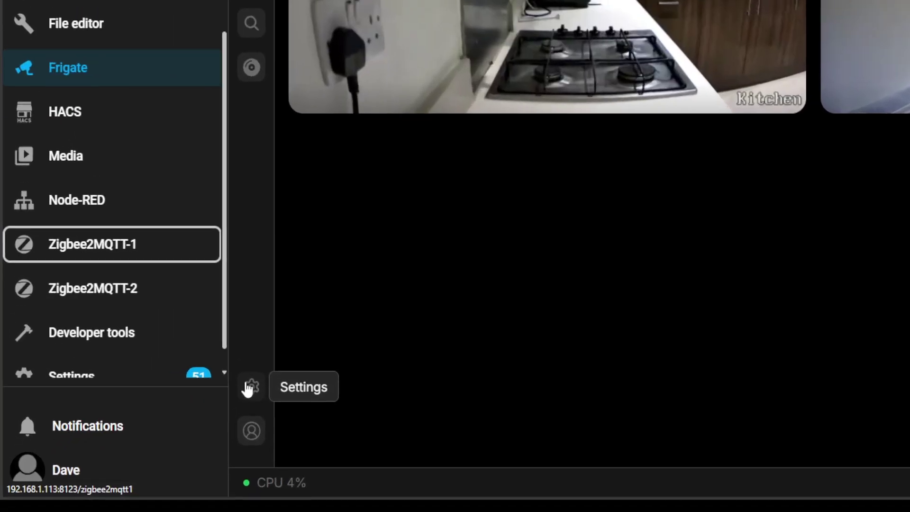
Switch Face Recognition to Enabled in Frigate's Enrichments settings, keeping Model Size on small
left_click(167, 435)
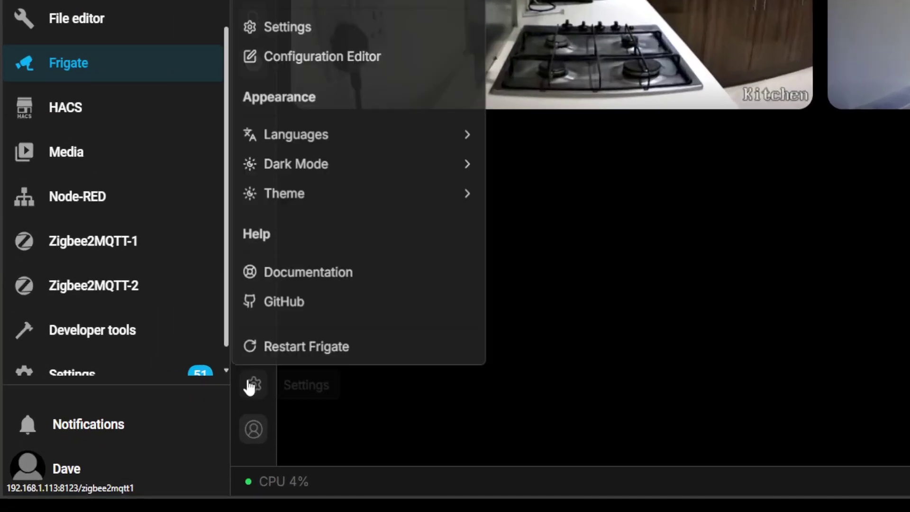
left_click(333, 37)
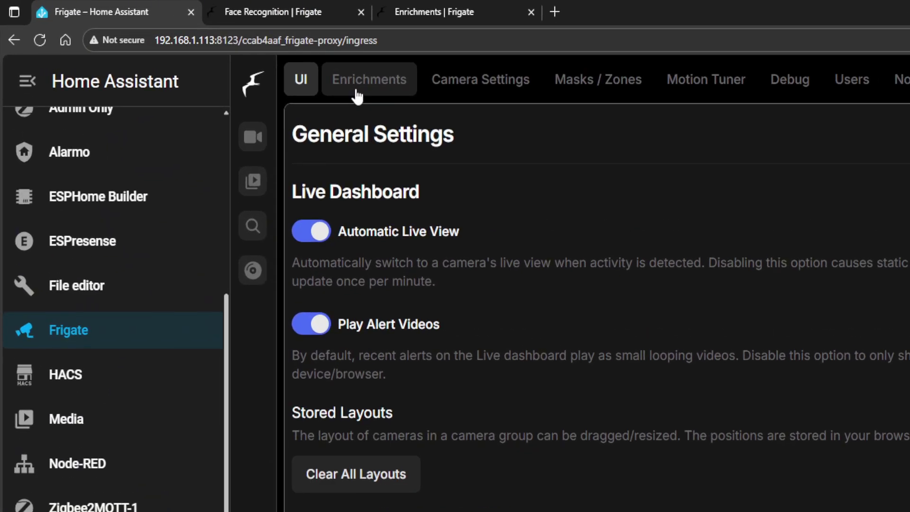
left_click(357, 96)
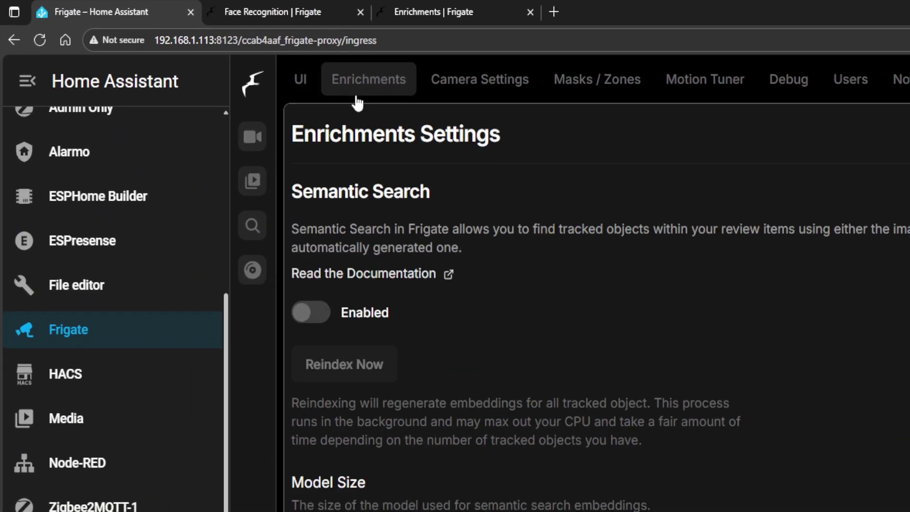
scroll(451, 446, "down", 5)
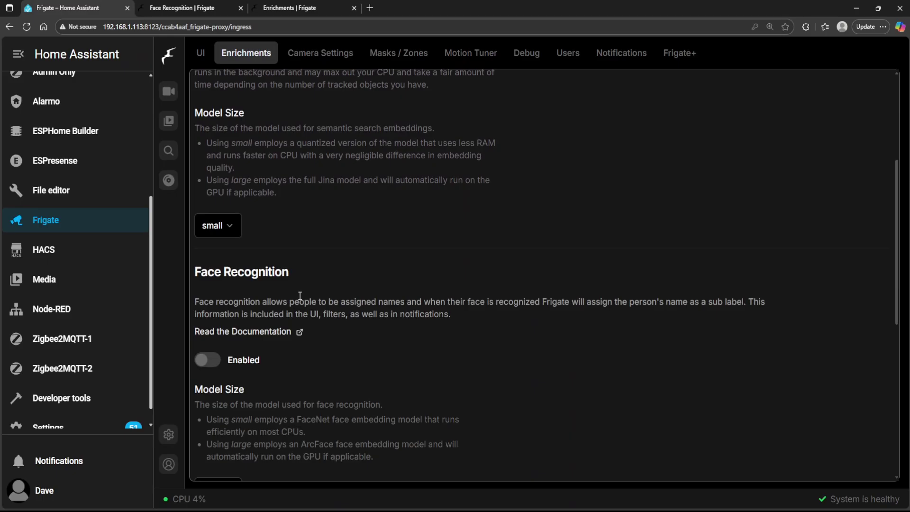
scroll(300, 295, "down", 4)
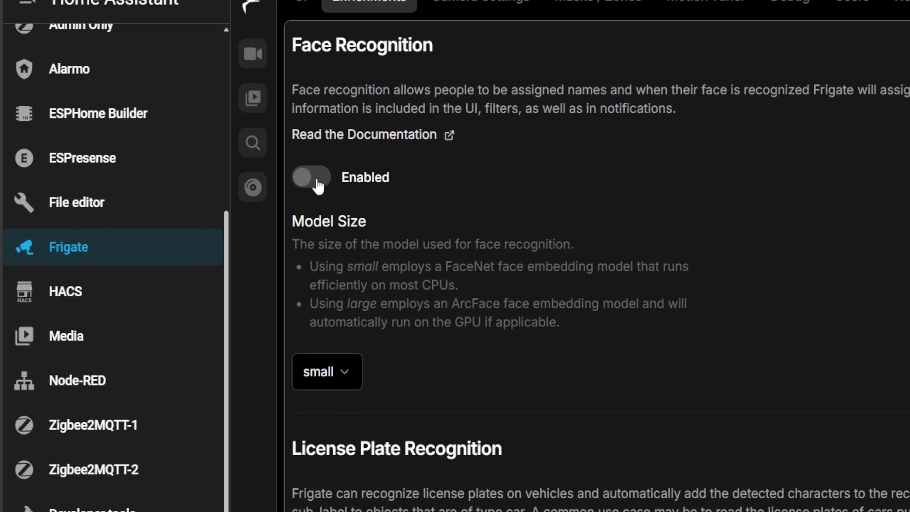
left_click(316, 186)
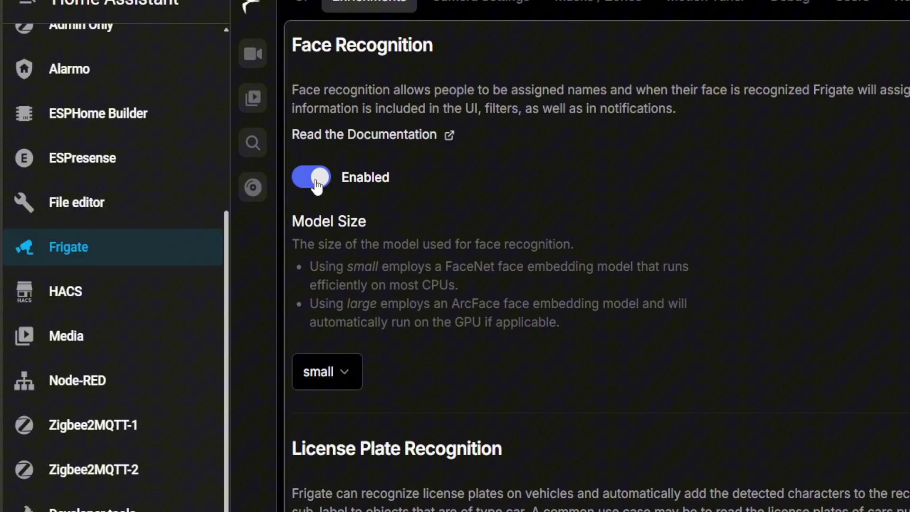
left_click(346, 374)
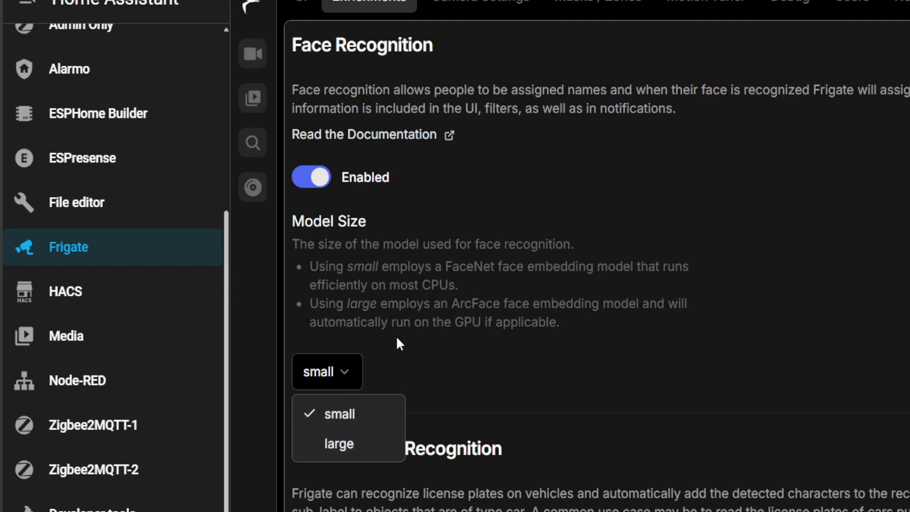
left_click(368, 417)
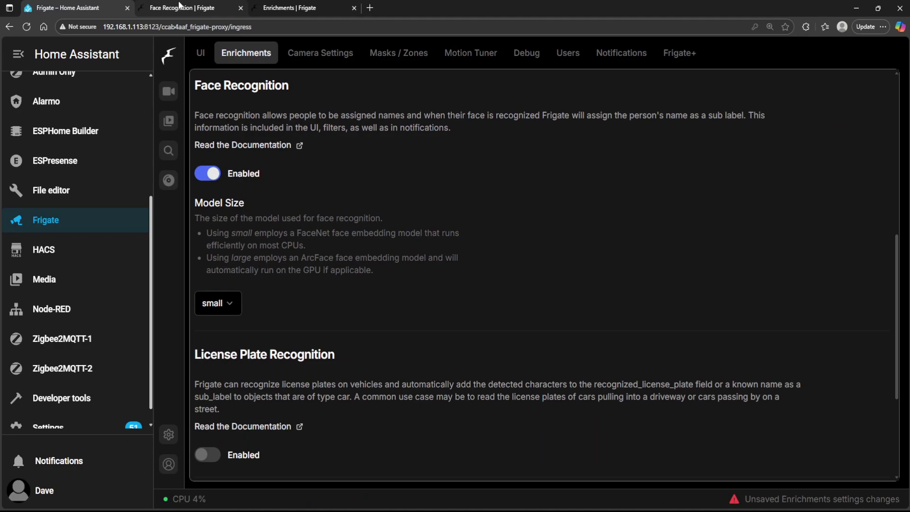
Read the Face Recognition docs (small model on CPU, large on GPU), then the Hardware Accelerated Enrichments page
left_click(183, 7)
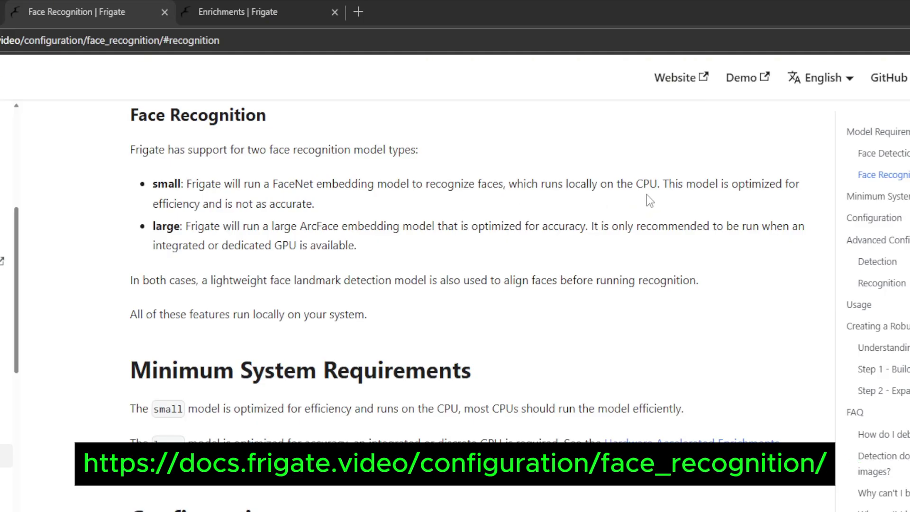
left_click_drag(660, 185, 636, 180)
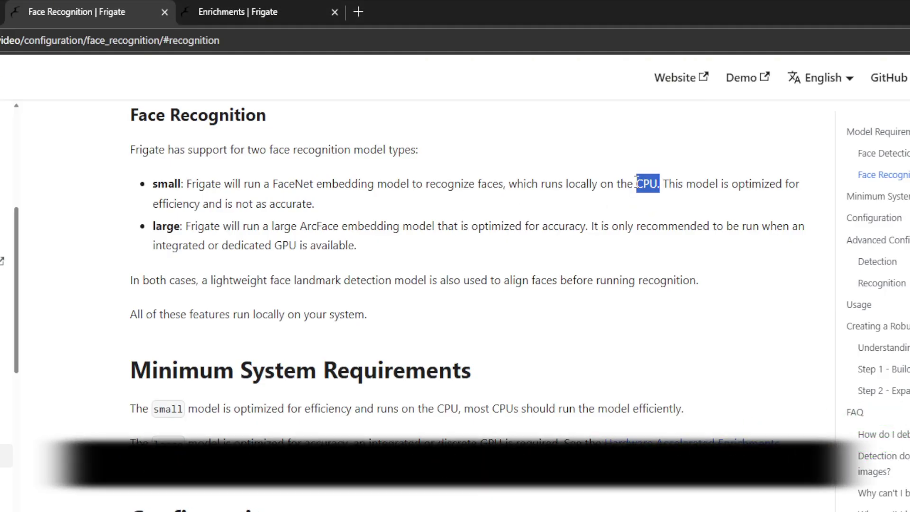
left_click(580, 219)
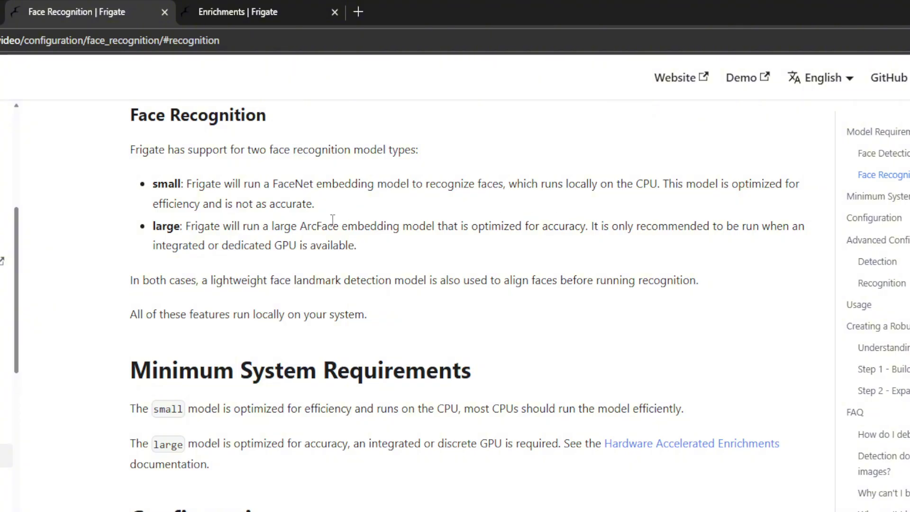
double_click(285, 245)
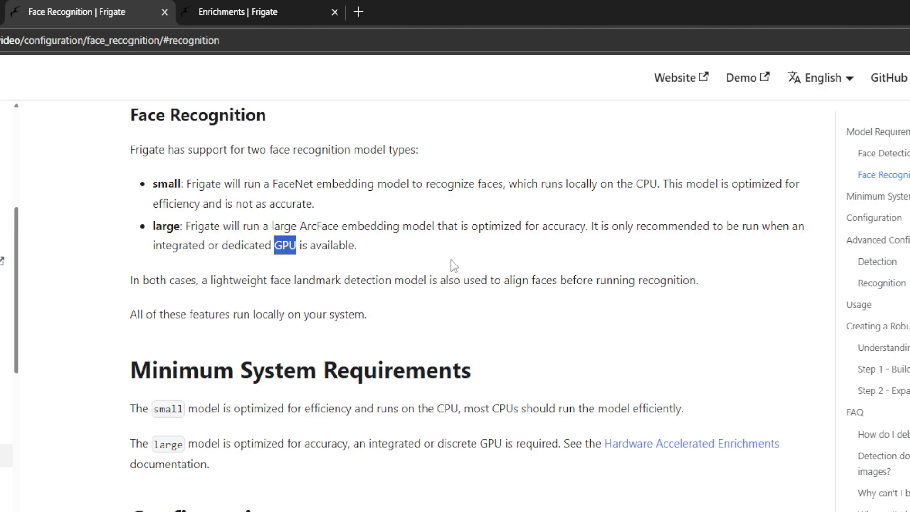
left_click(451, 260)
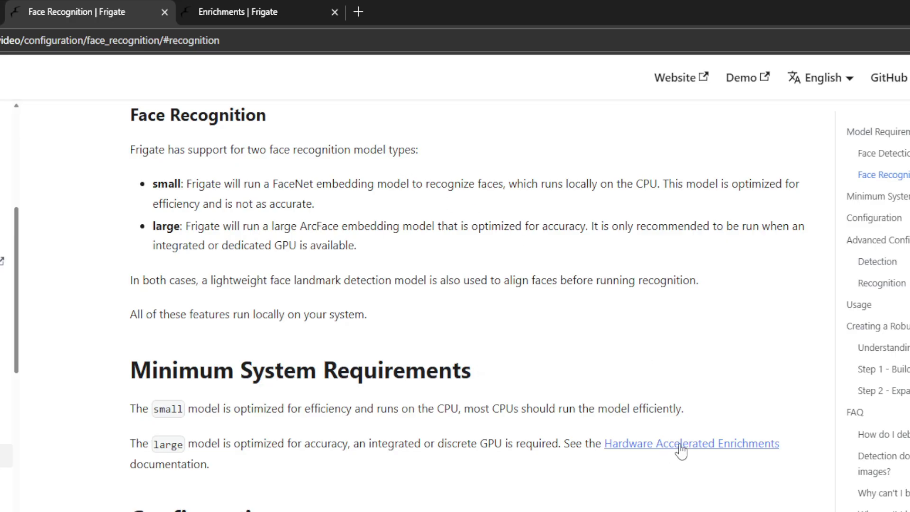
left_click(247, 11)
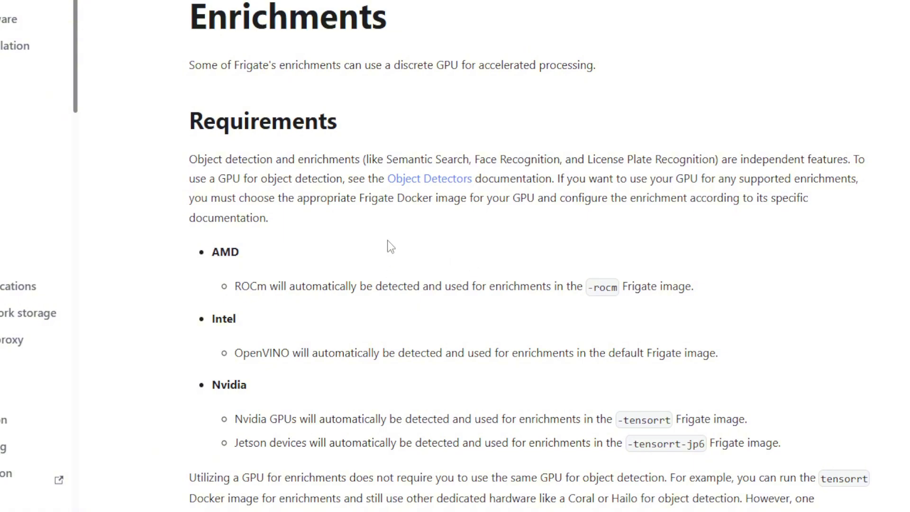
scroll(388, 244, "down", 6)
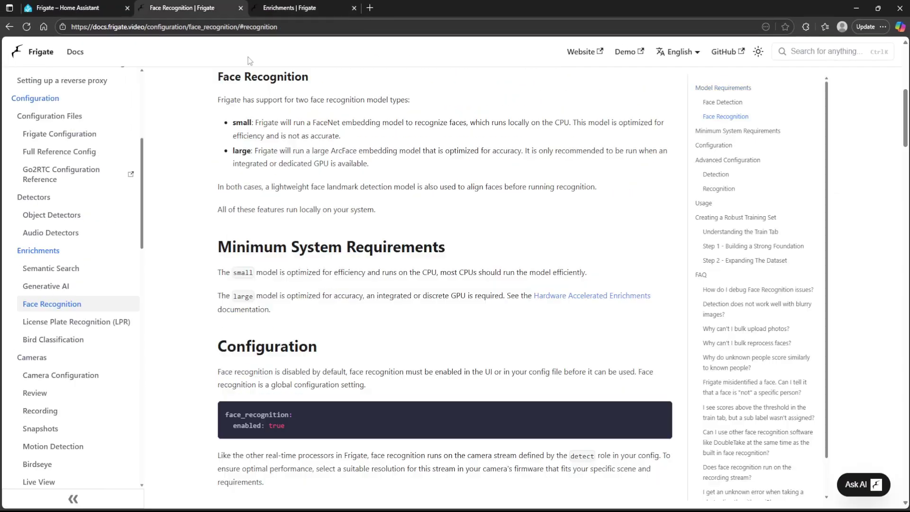
Save the Enrichments settings with face recognition enabled and the small model
left_click(73, 10)
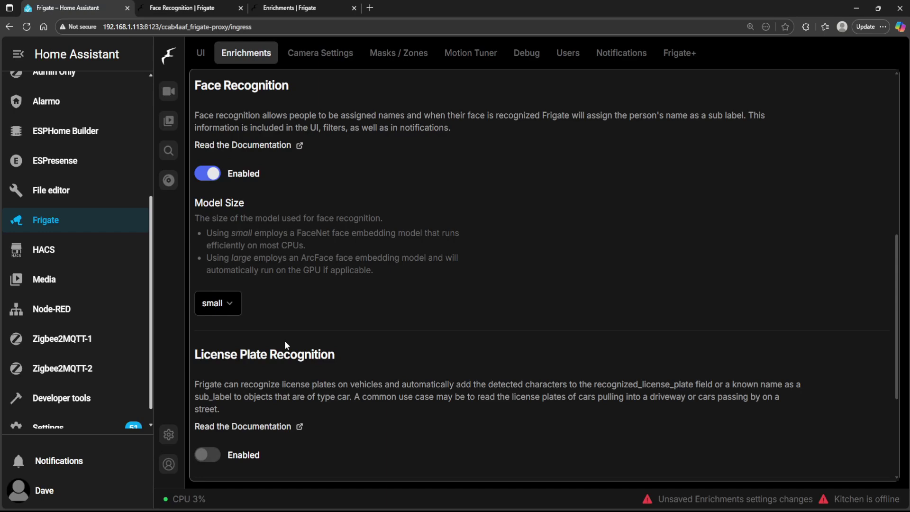
scroll(284, 341, "down", 4)
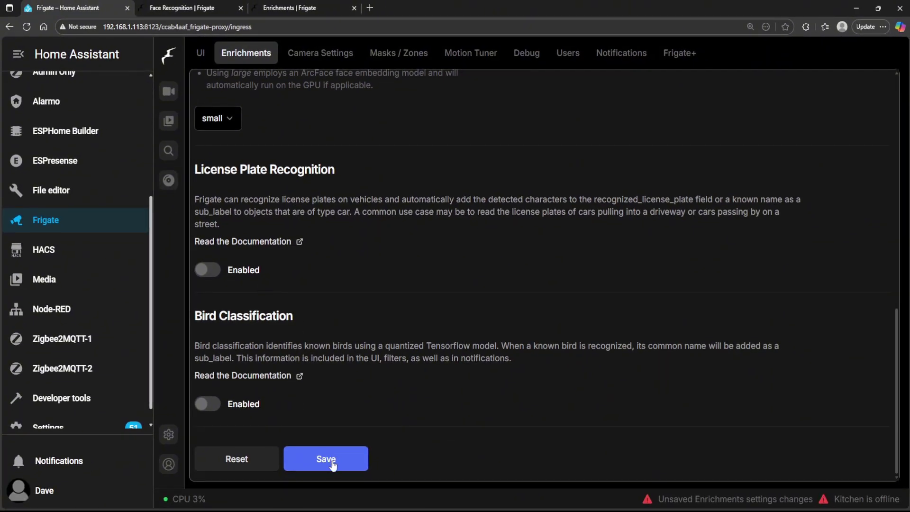
left_click(333, 464)
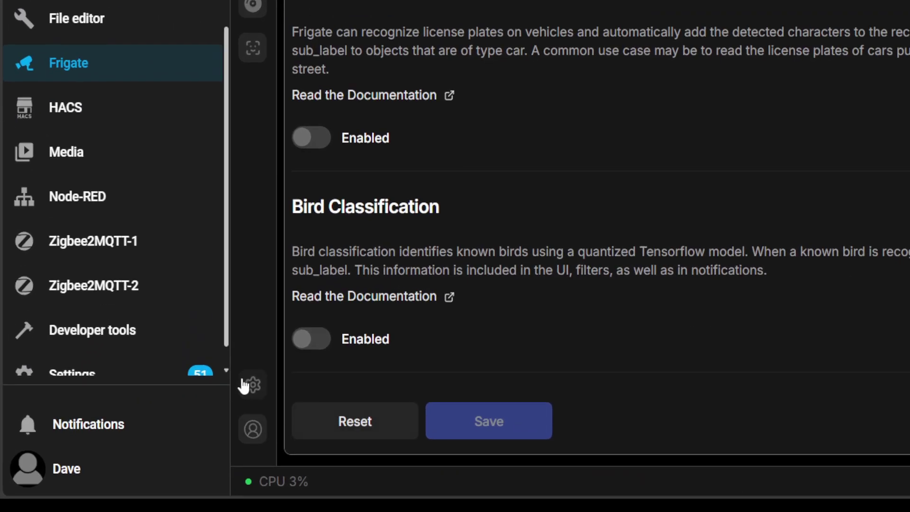
Restart Frigate from the options menu, then open the empty Face Library
left_click(168, 435)
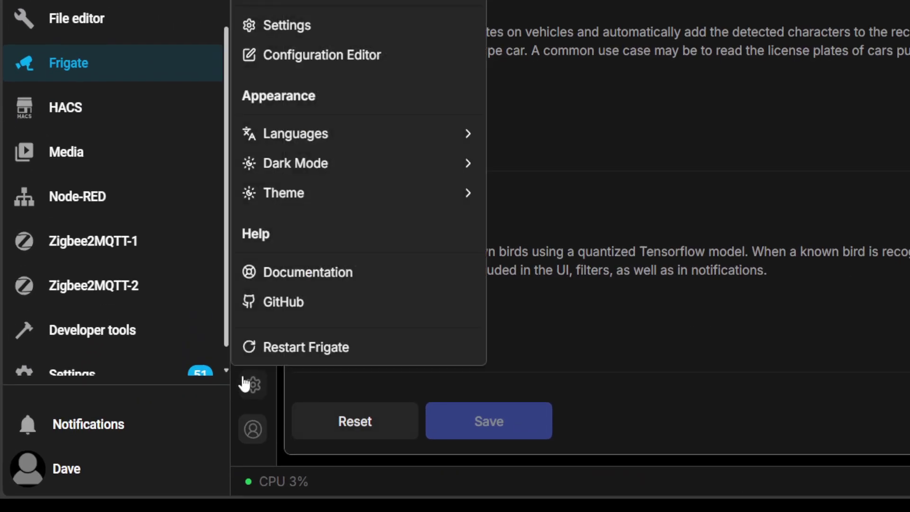
left_click(317, 349)
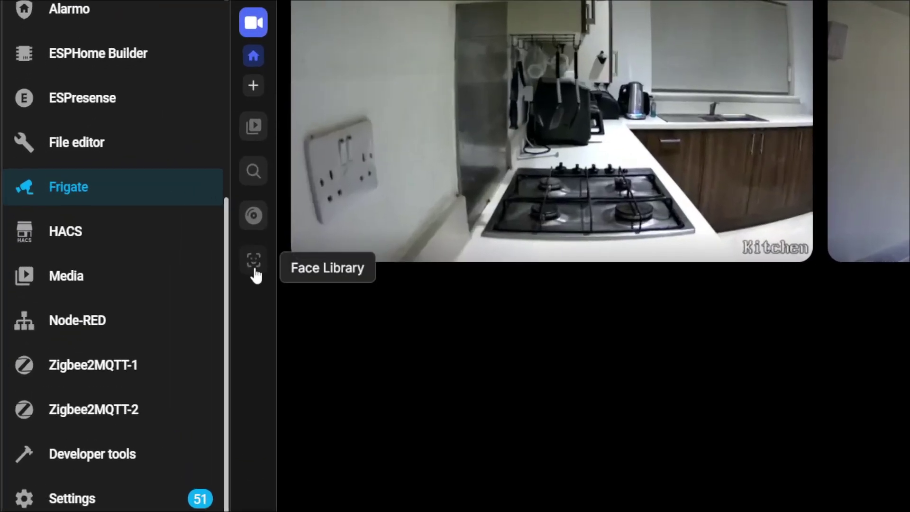
left_click(254, 265)
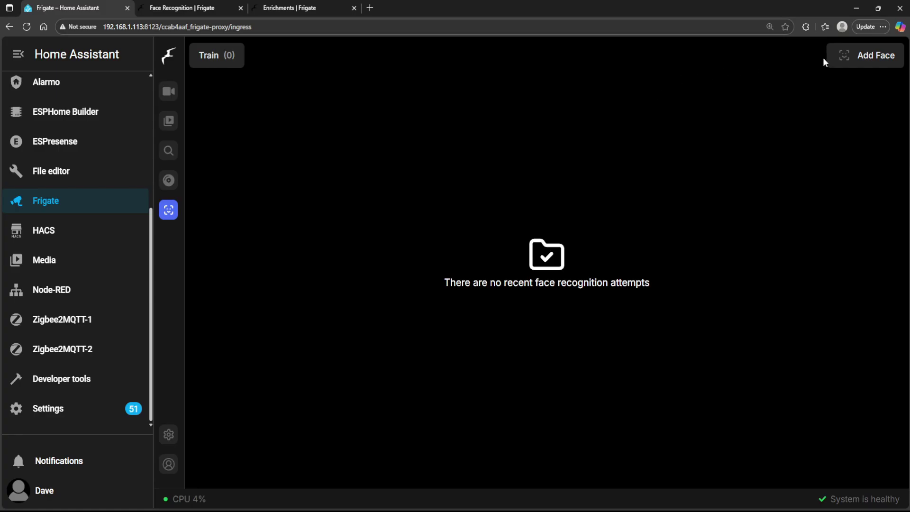
Add a face collection under the person's name with one uploaded front-facing photo
left_click(876, 58)
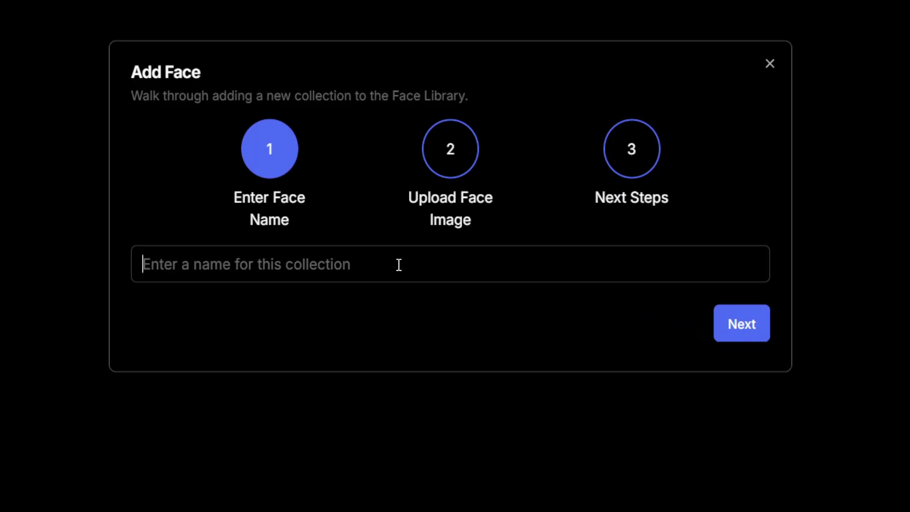
type("Dave")
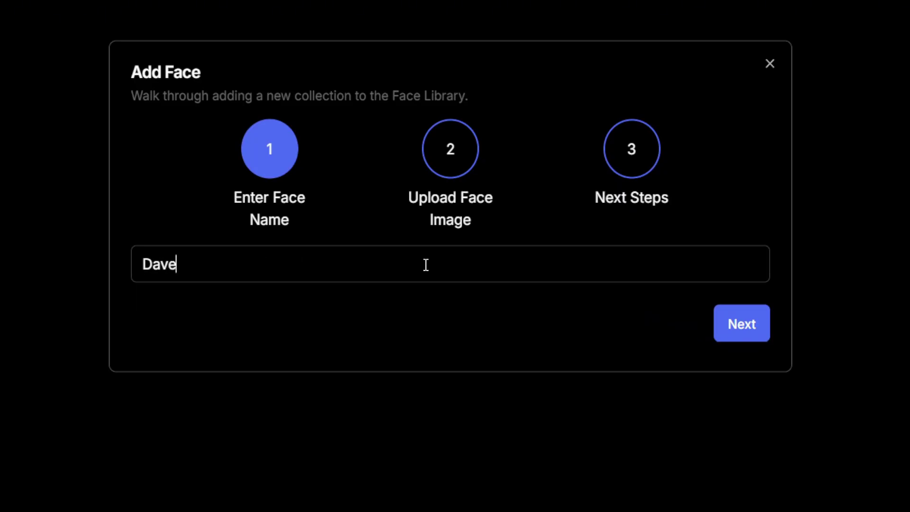
left_click(761, 334)
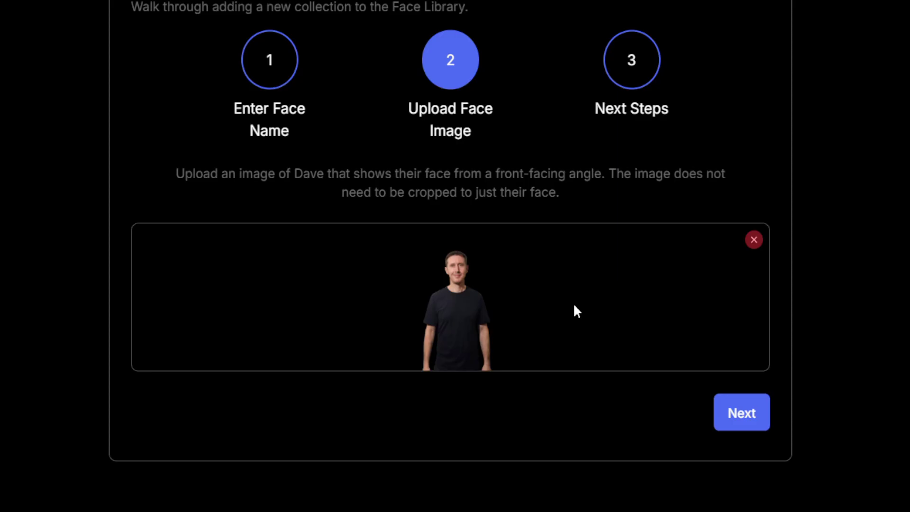
left_click(760, 421)
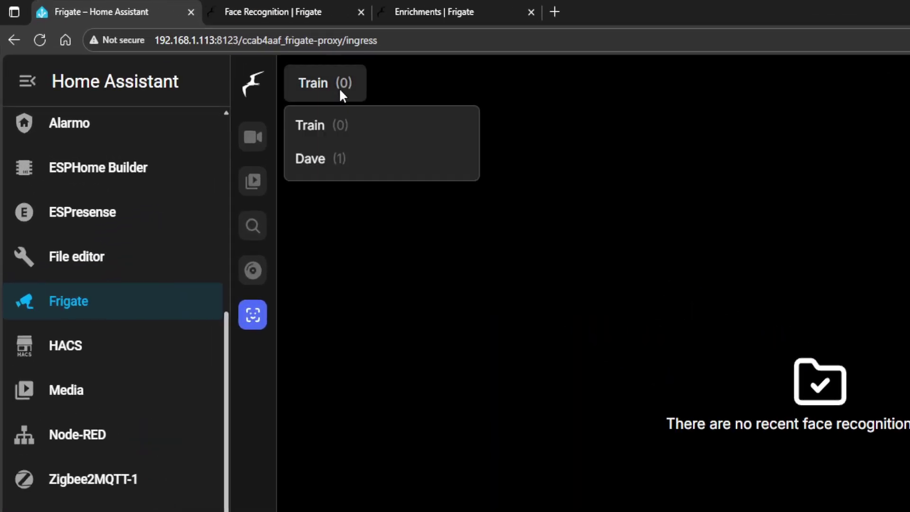
left_click(318, 170)
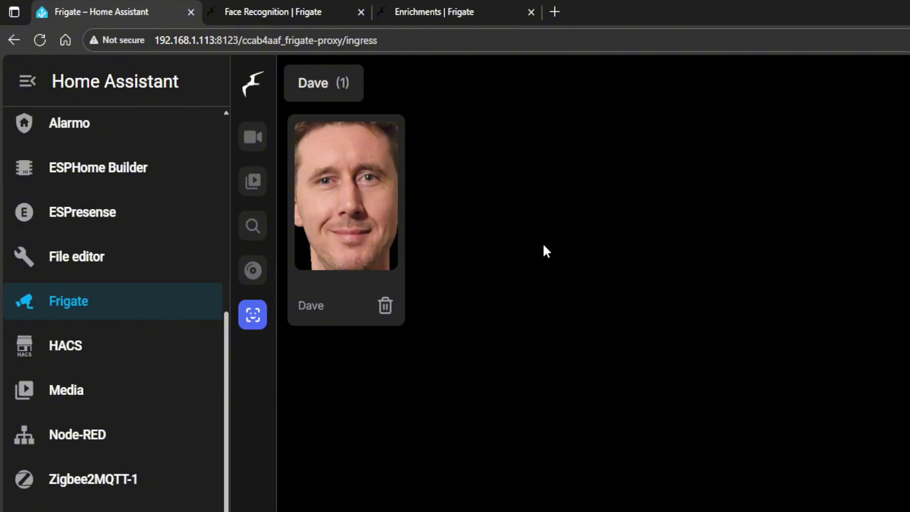
left_click(310, 78)
left_click(331, 128)
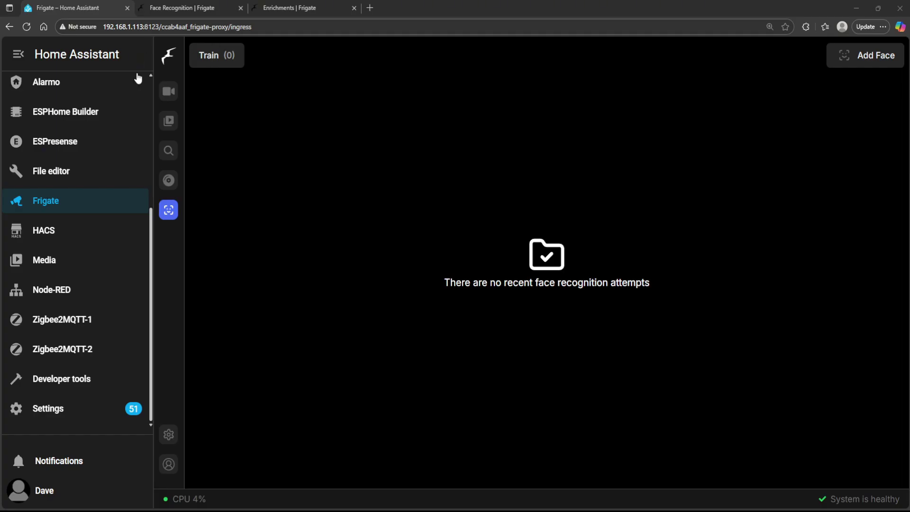
View the Hall camera on its own, then return to the Kitchen and Hall live grid
left_click(169, 91)
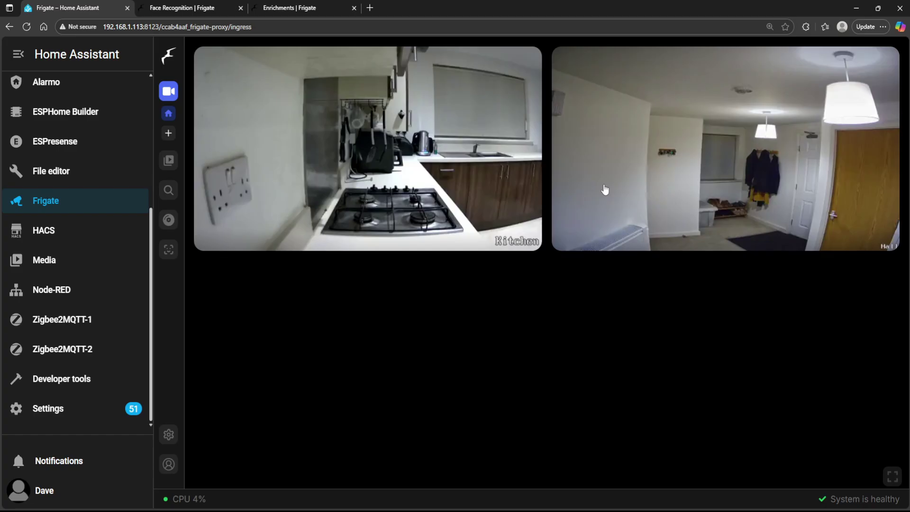
left_click(634, 174)
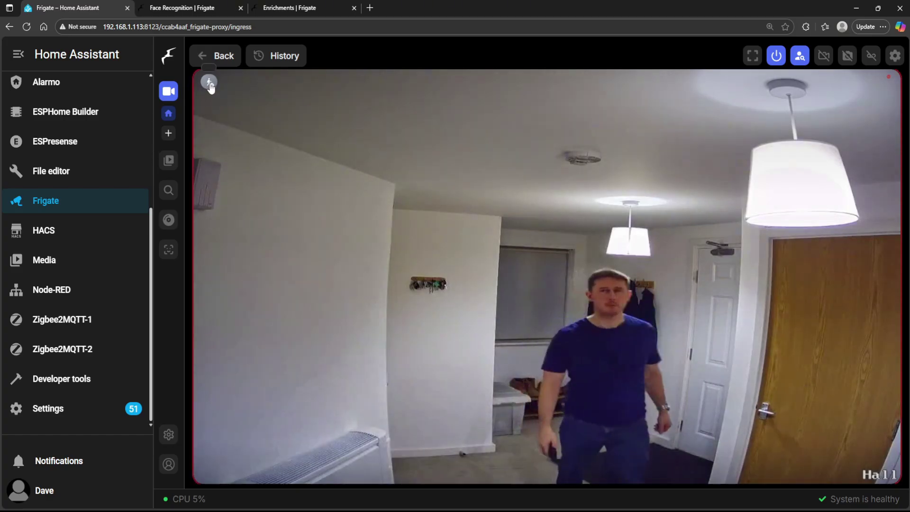
left_click(219, 57)
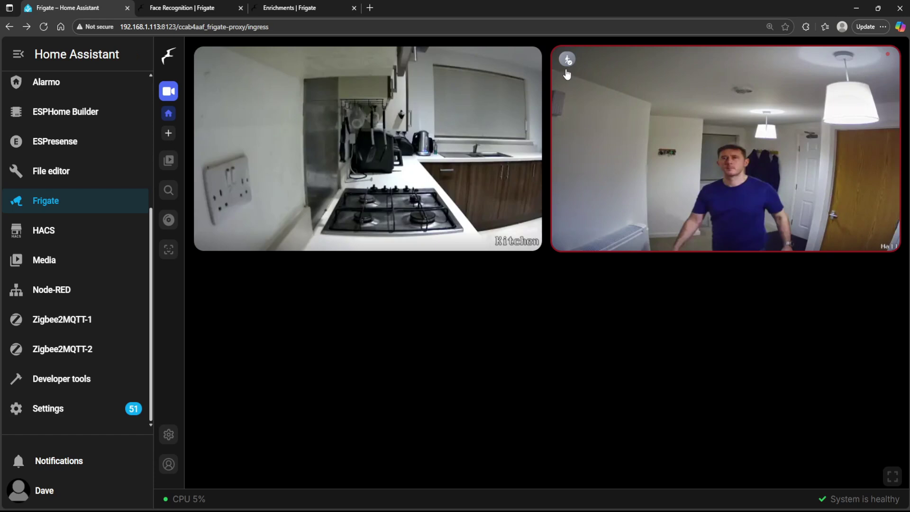
mouse_move(568, 62)
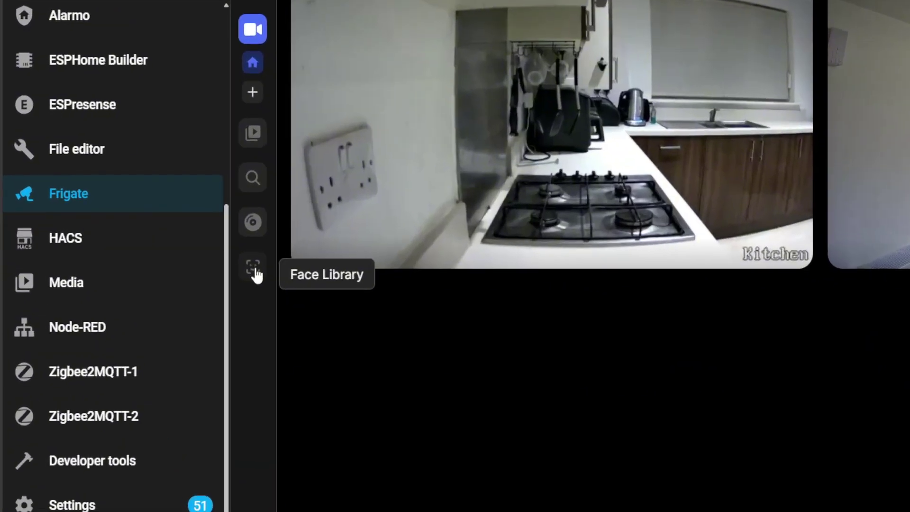
Train the 1748px, 4650px, 2009px and 1880px face captures as the known person
left_click(169, 251)
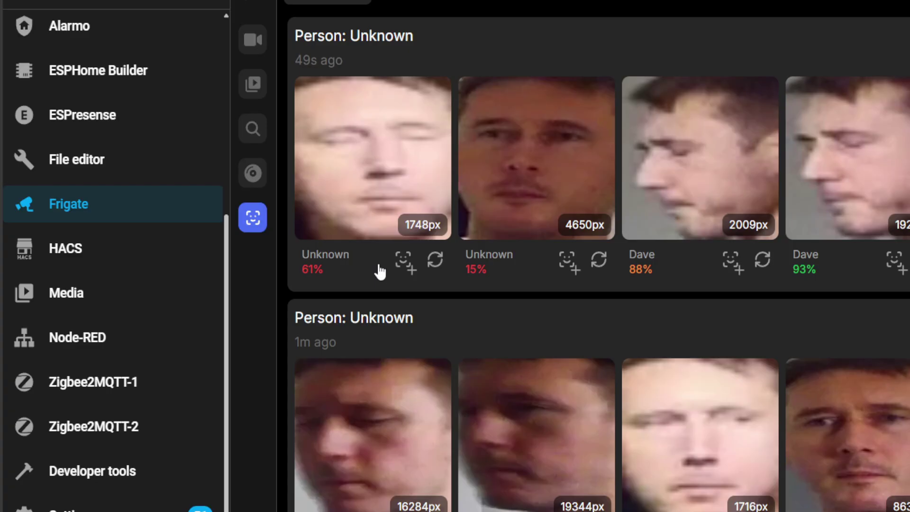
left_click(403, 262)
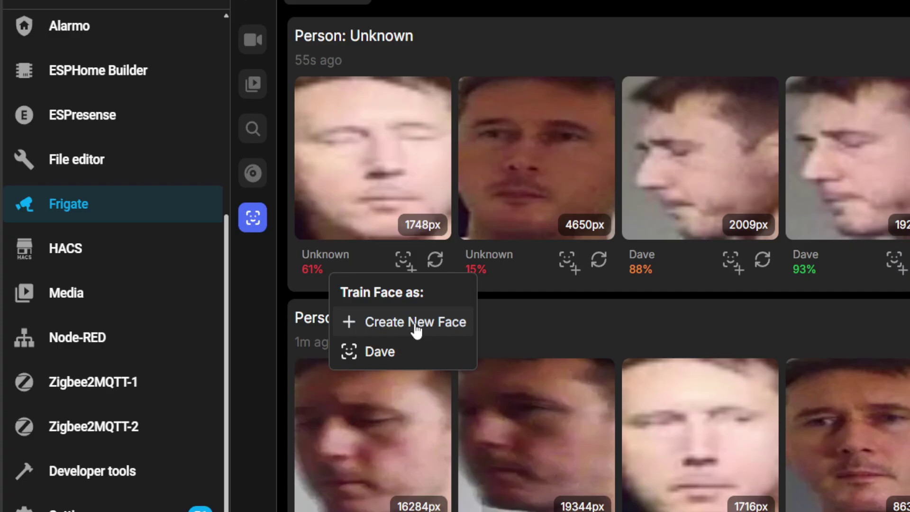
left_click(401, 358)
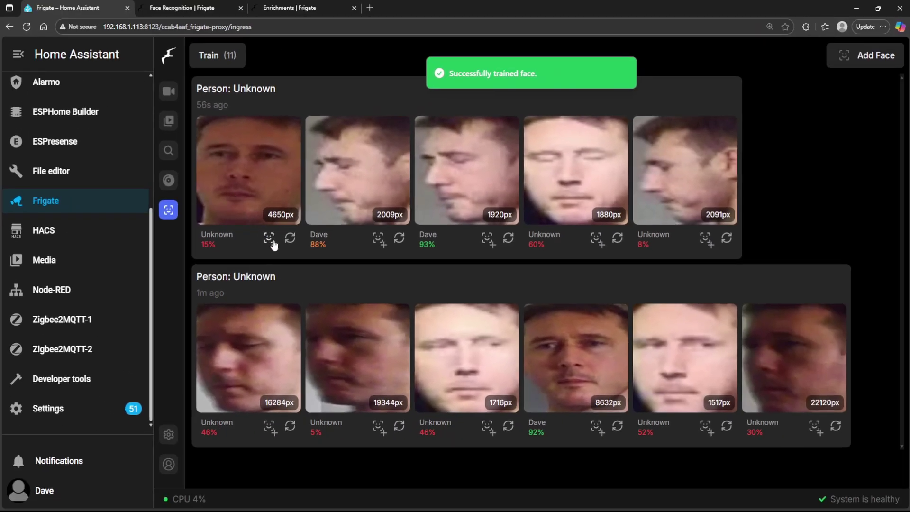
left_click(403, 259)
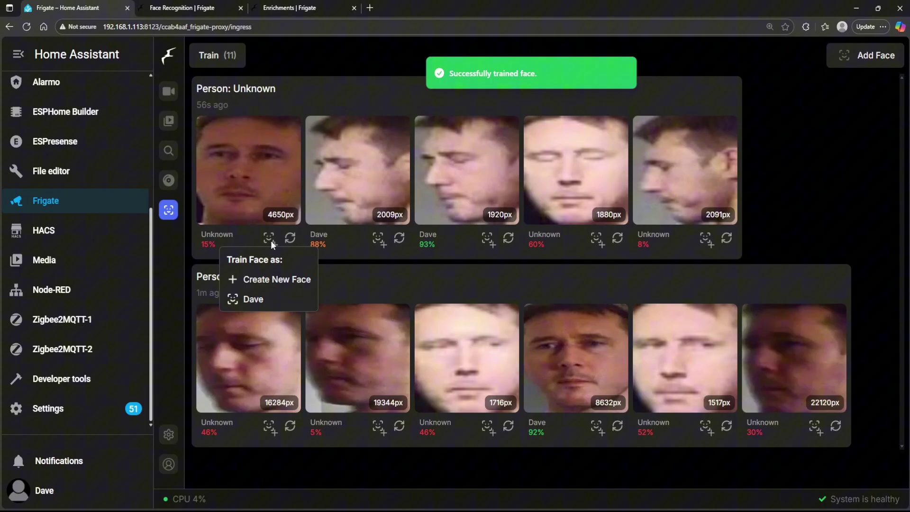
left_click(256, 299)
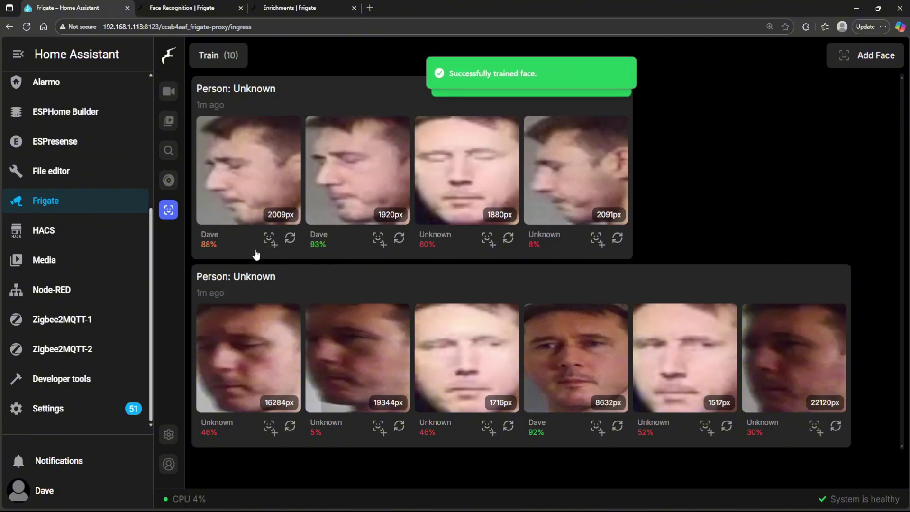
left_click(270, 238)
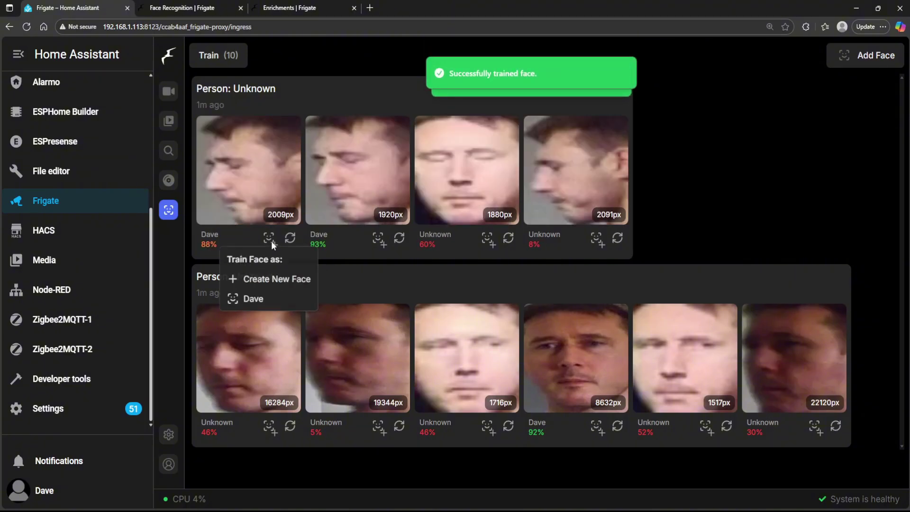
left_click(254, 299)
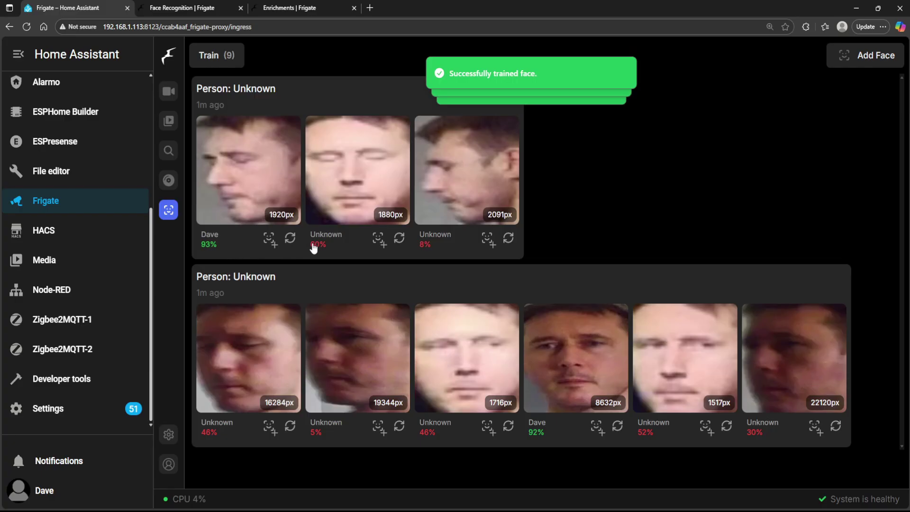
left_click(378, 239)
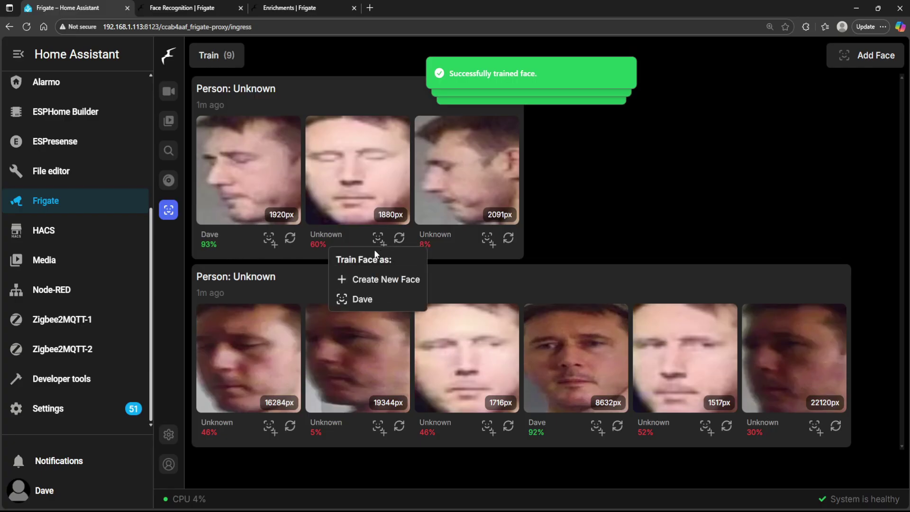
left_click(365, 301)
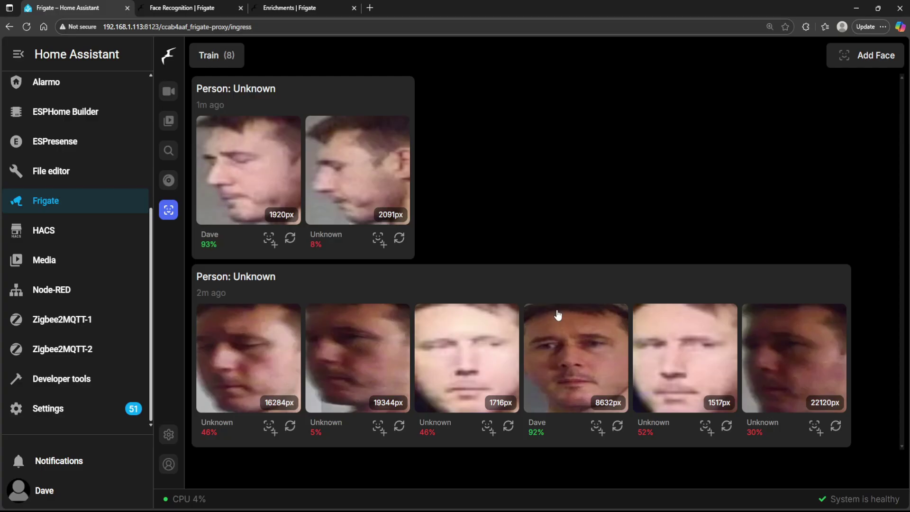
Train the 1716px, 16284px and 1517px faces as the known person, skipping the 19344px face
left_click(488, 425)
left_click(473, 487)
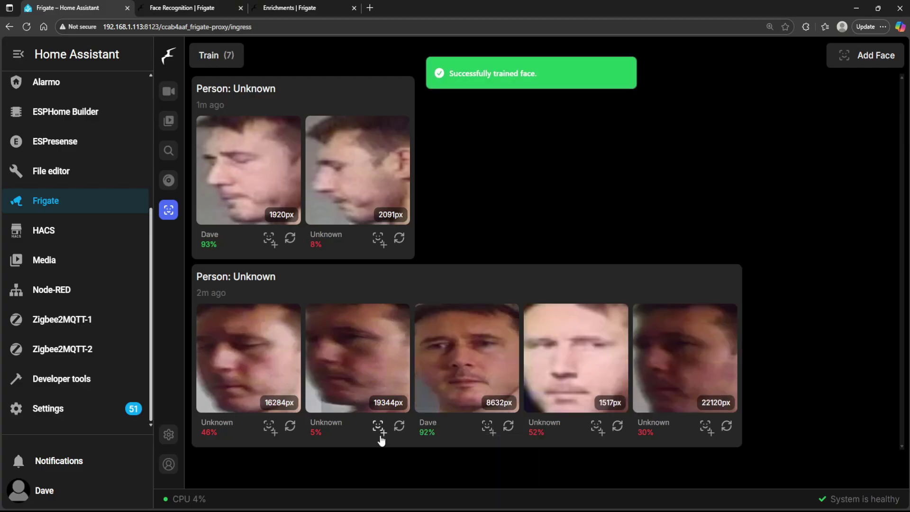
left_click(379, 427)
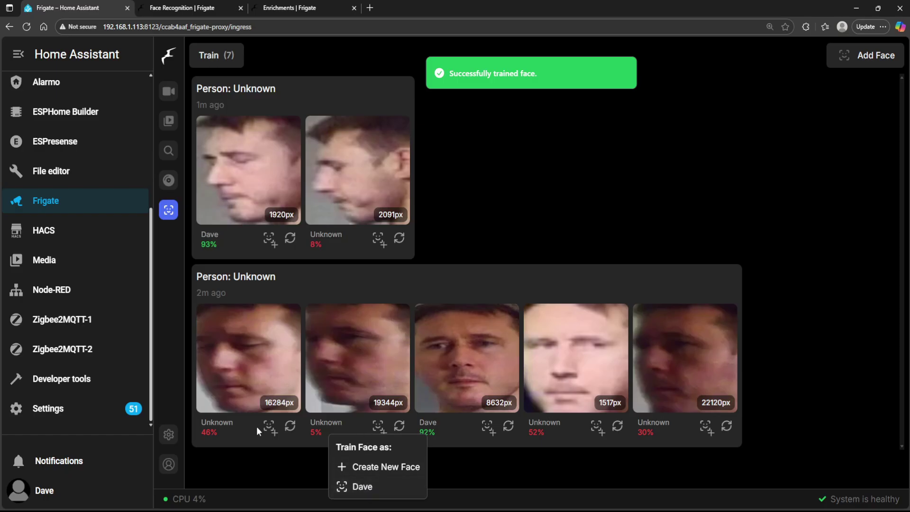
left_click(269, 427)
left_click(270, 426)
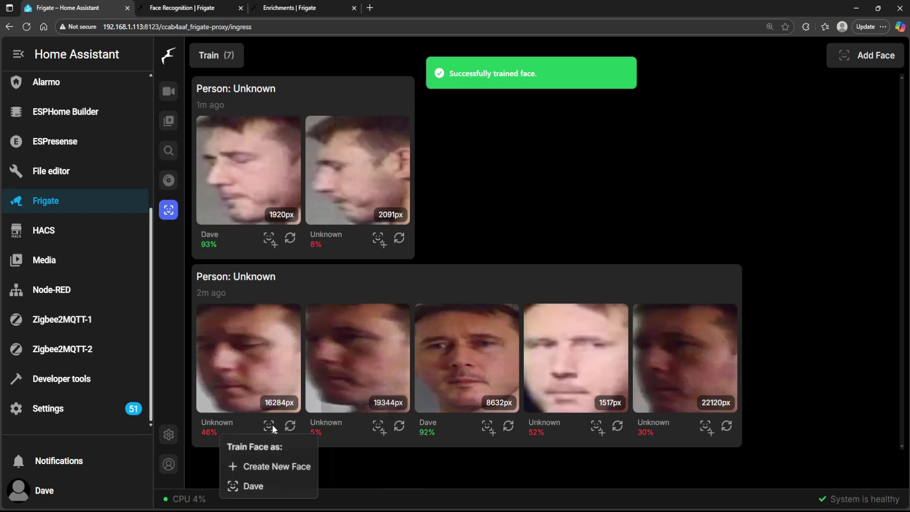
left_click(253, 487)
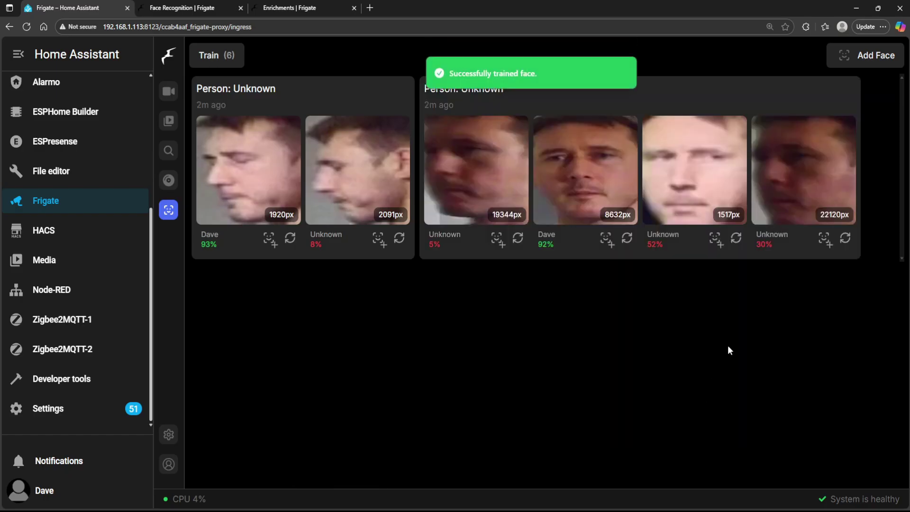
left_click(715, 239)
left_click(703, 299)
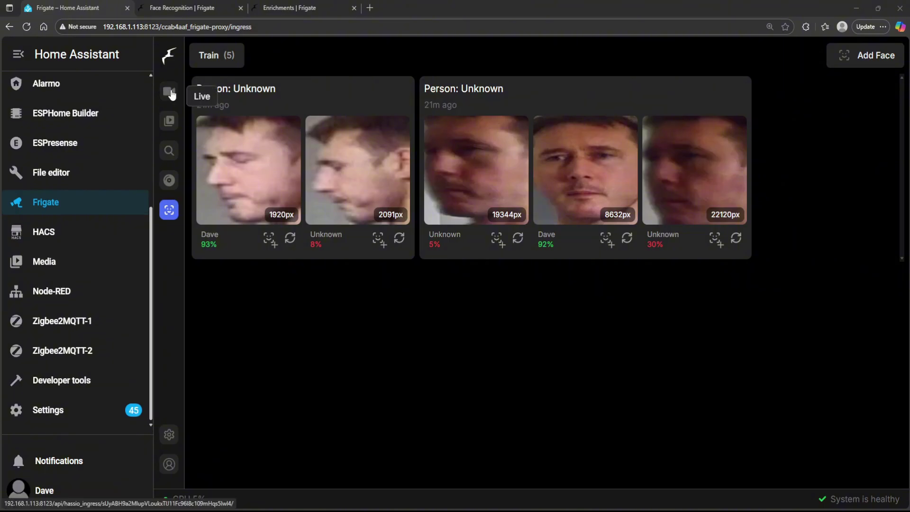
Switch from the Face Library to the Live view of the Kitchen and Hall cameras
left_click(170, 93)
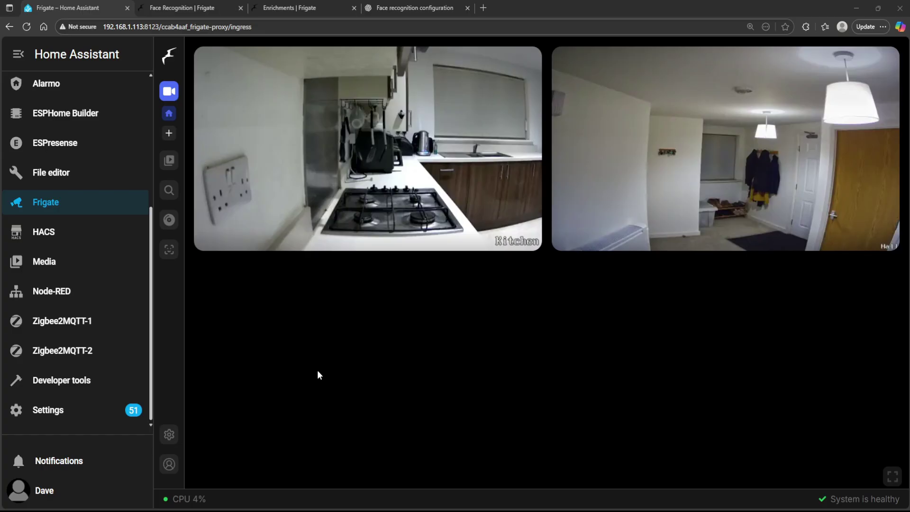
In the face recognition docs, highlight detection_threshold, recognition_threshold, min_area and model_size
left_click(220, 8)
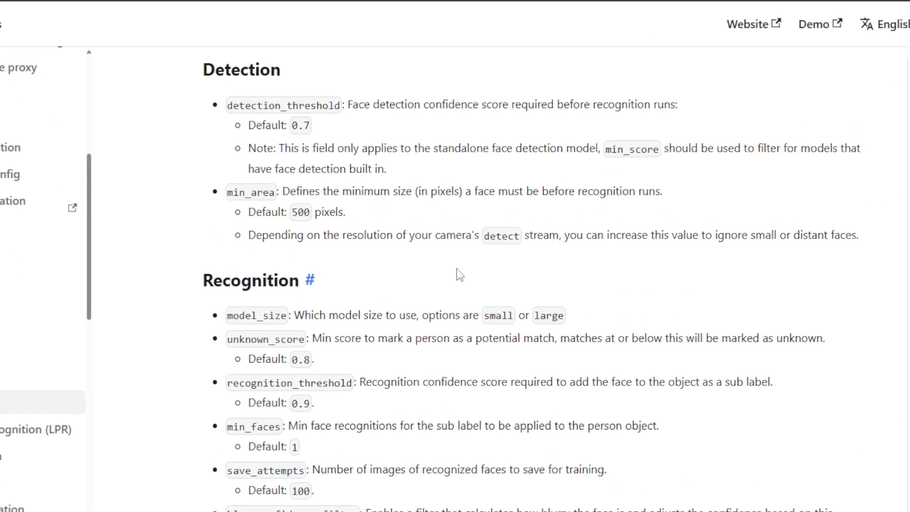
double_click(283, 104)
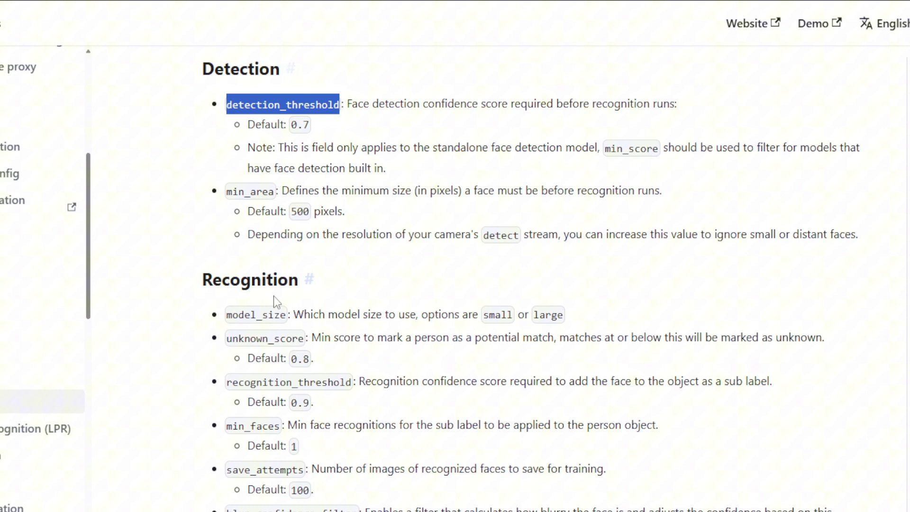
double_click(290, 383)
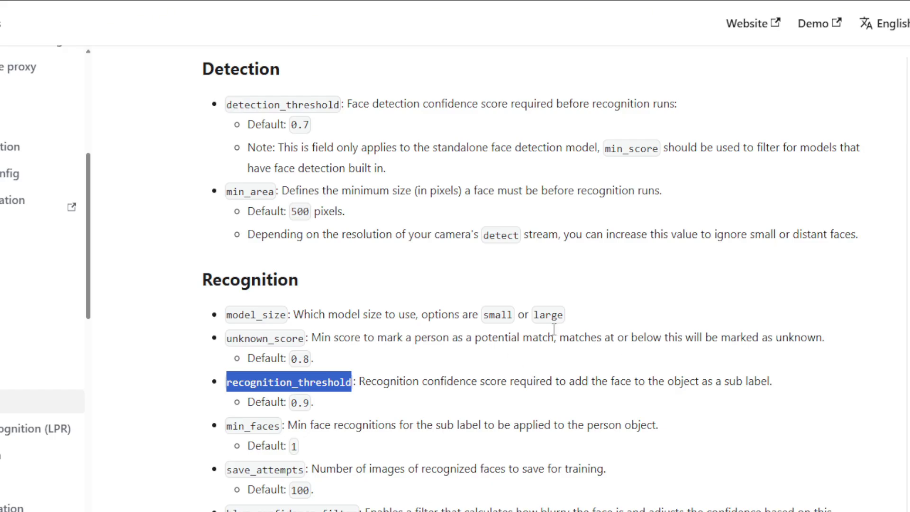
double_click(250, 192)
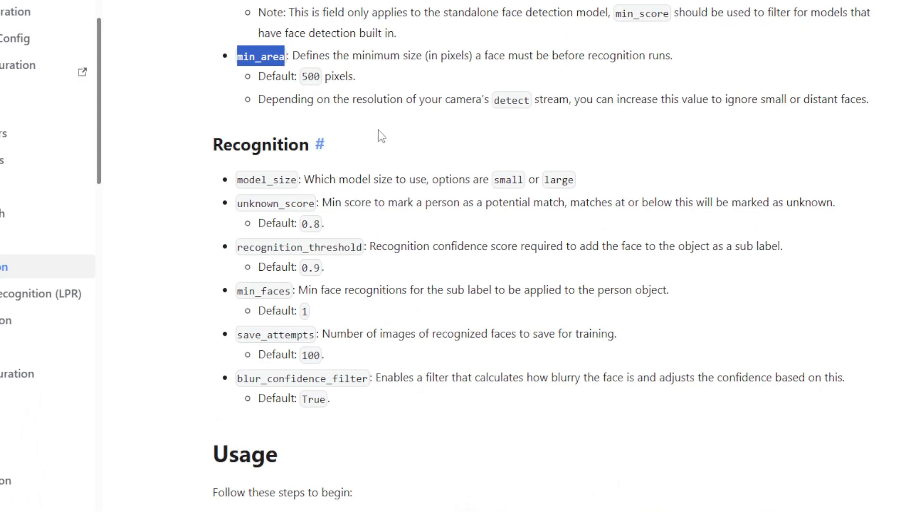
left_click_drag(297, 181, 232, 180)
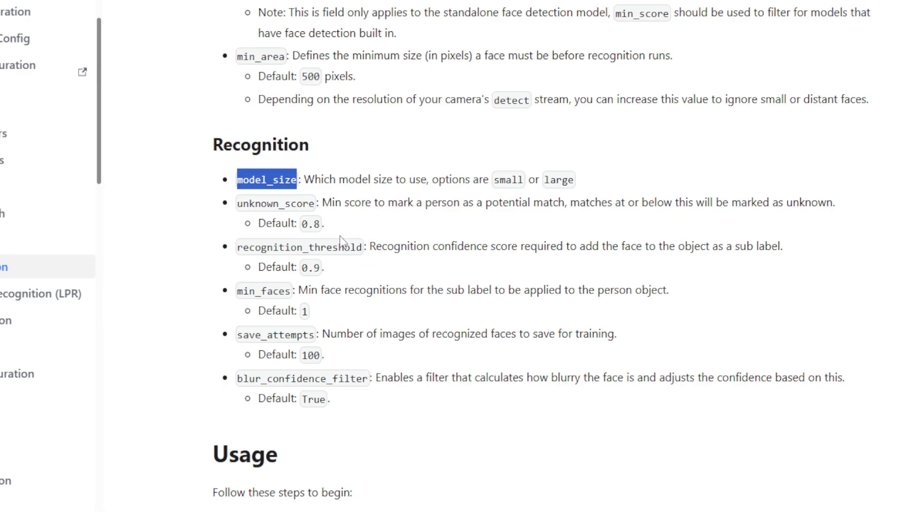
left_click_drag(315, 203, 241, 204)
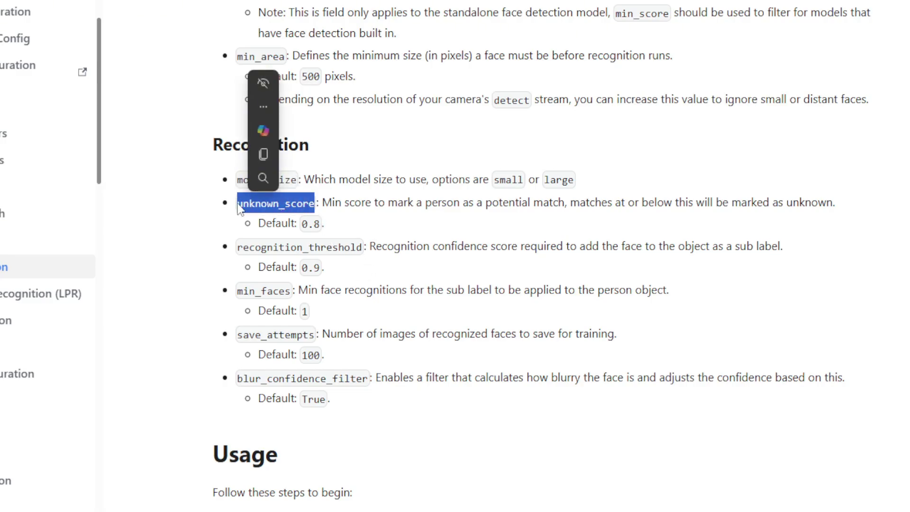
left_click_drag(362, 247, 237, 250)
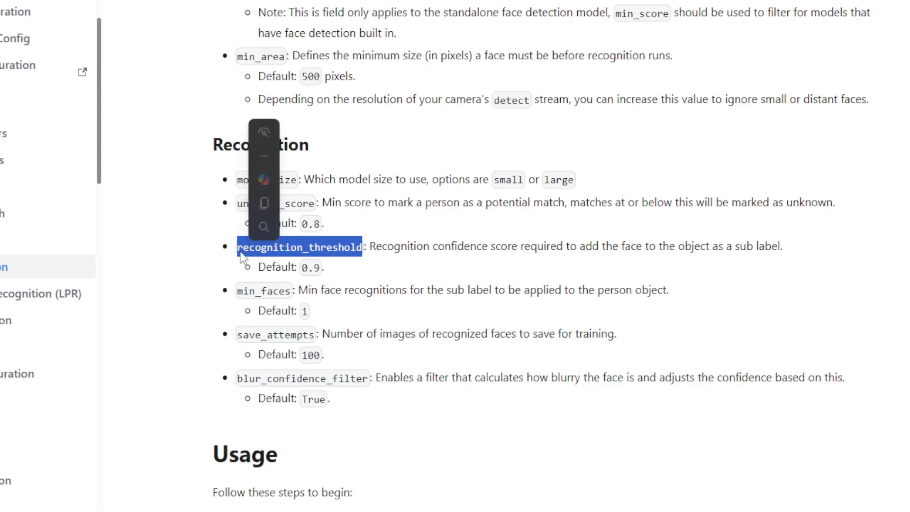
left_click(462, 263)
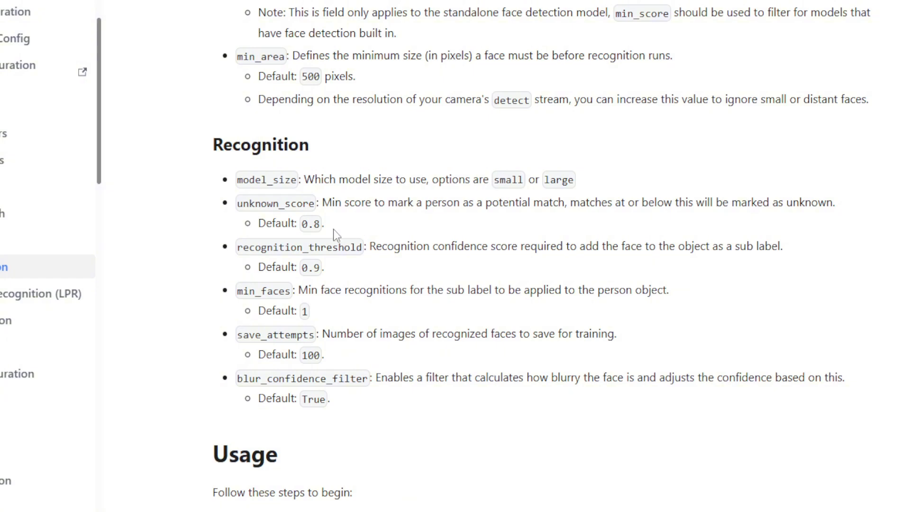
left_click_drag(334, 229, 200, 206)
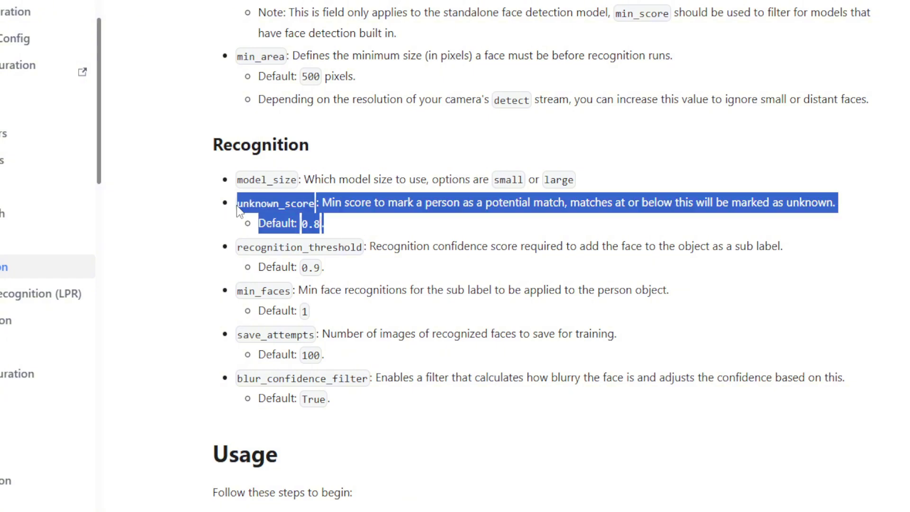
left_click(362, 224)
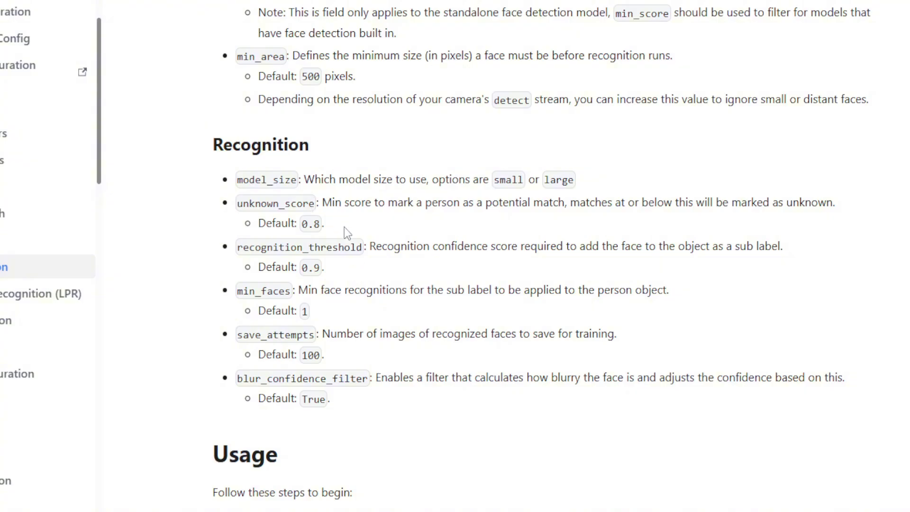
left_click_drag(344, 227, 220, 204)
left_click(368, 229)
left_click_drag(316, 219, 212, 198)
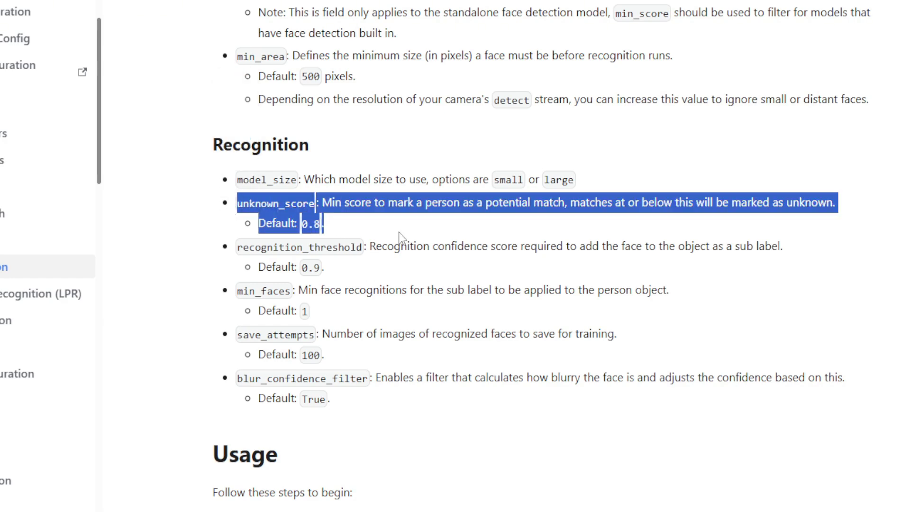
left_click(375, 223)
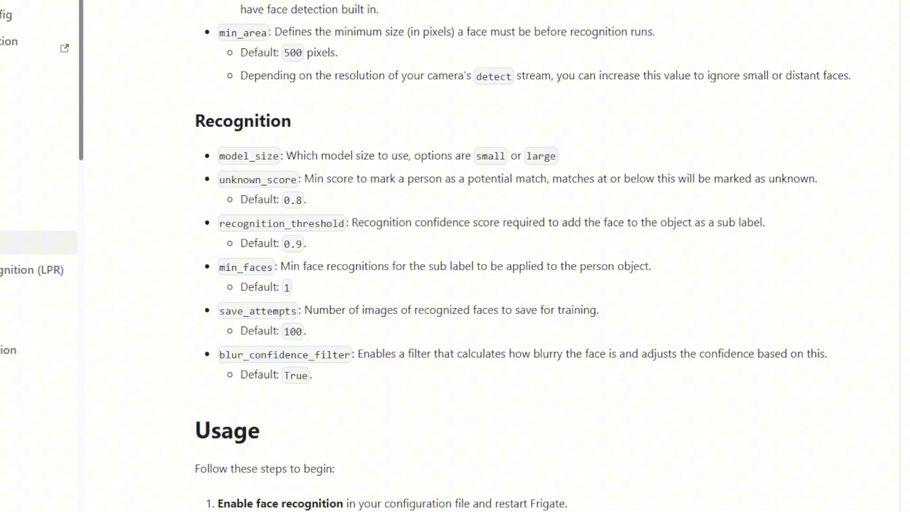
Browse to media > frigate > clips > faces > train, then highlight save_attempts (default 100)
left_click(470, 474)
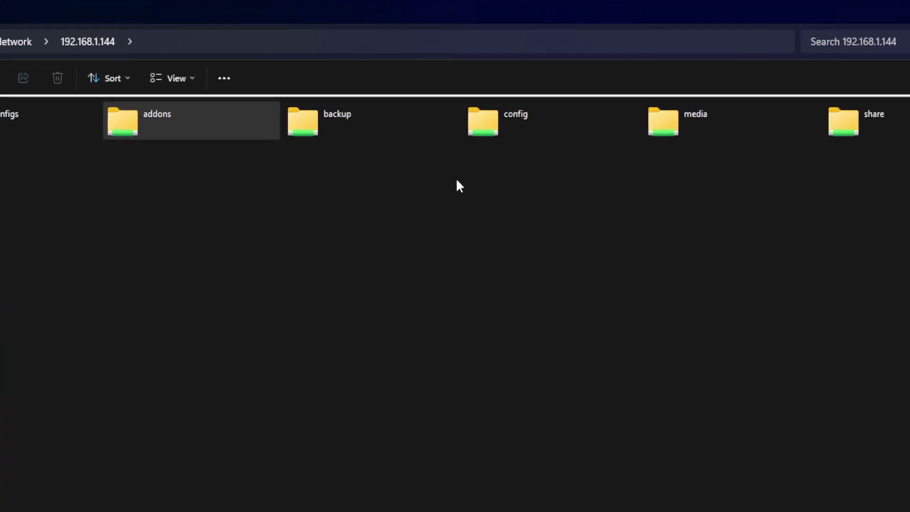
double_click(666, 132)
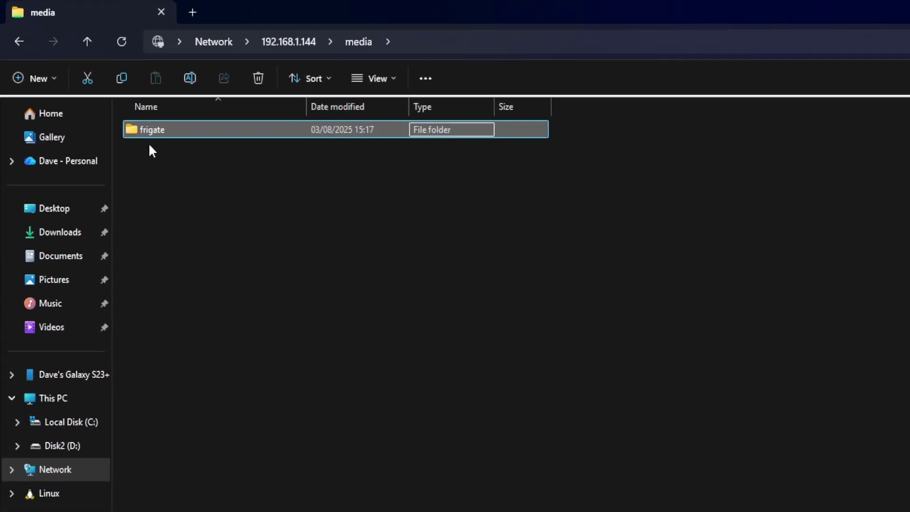
double_click(137, 133)
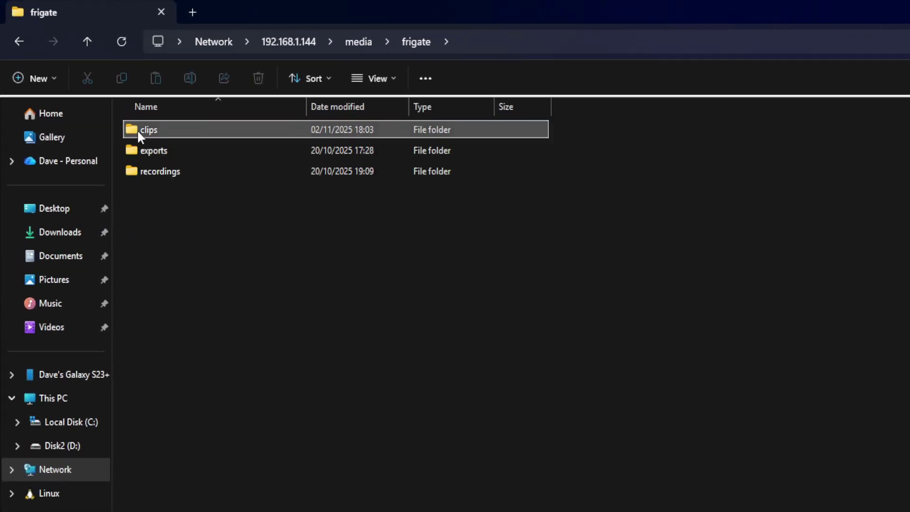
double_click(138, 132)
double_click(144, 172)
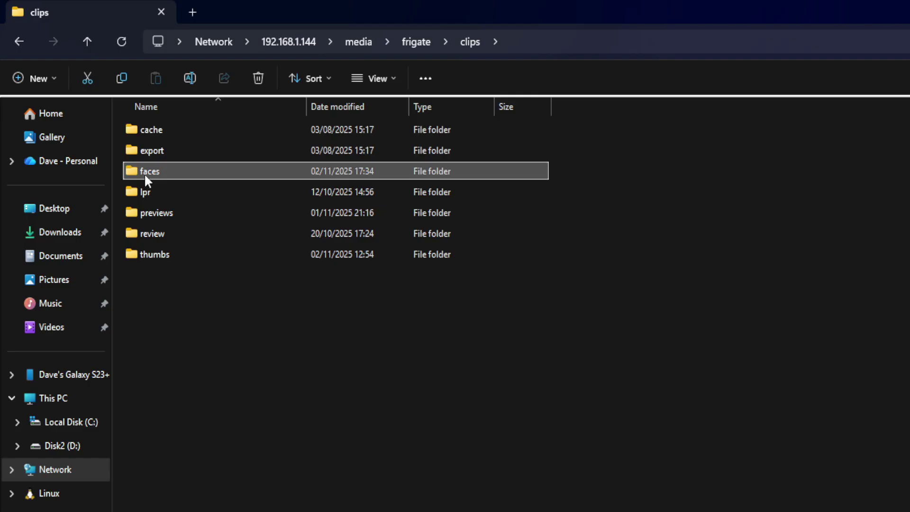
double_click(142, 150)
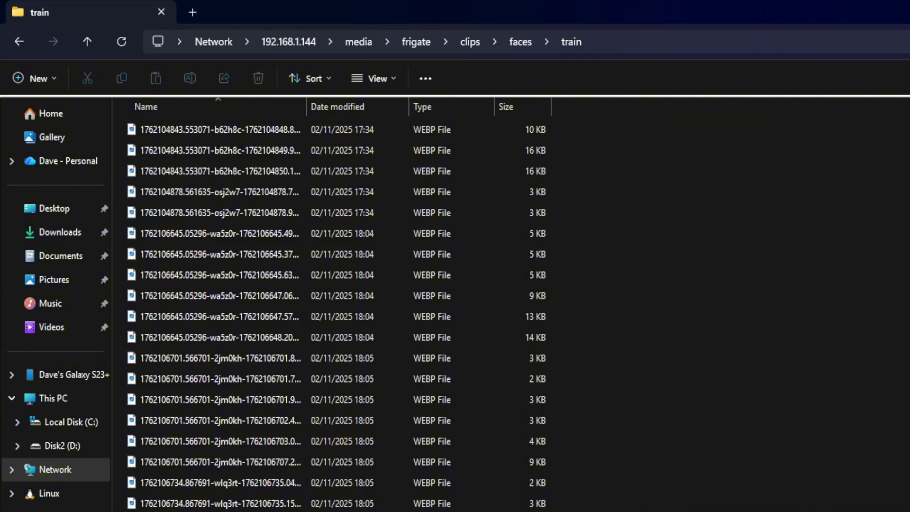
left_click_drag(350, 323, 257, 294)
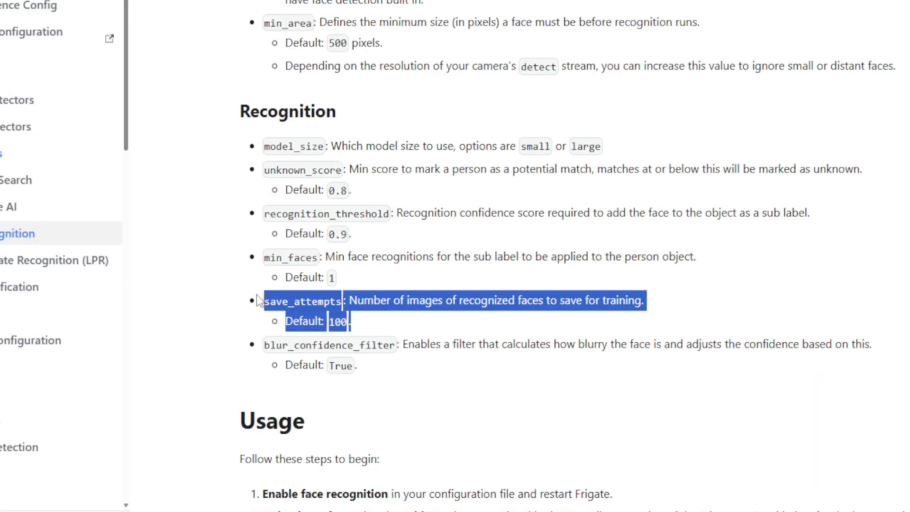
Highlight the blur_confidence_filter option in the Recognition docs
left_click(434, 407)
left_click_drag(396, 345, 264, 346)
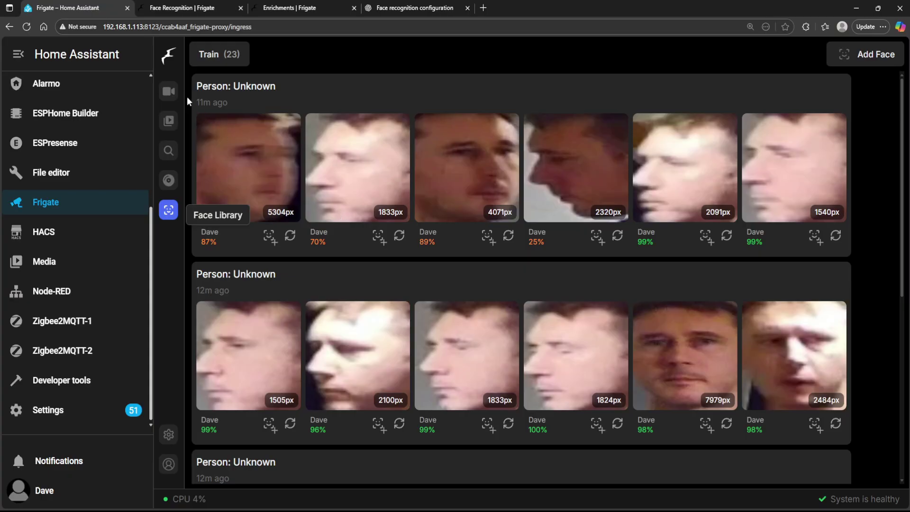
Open Frigate's Configuration Editor and locate the existing face_recognition block
left_click(170, 92)
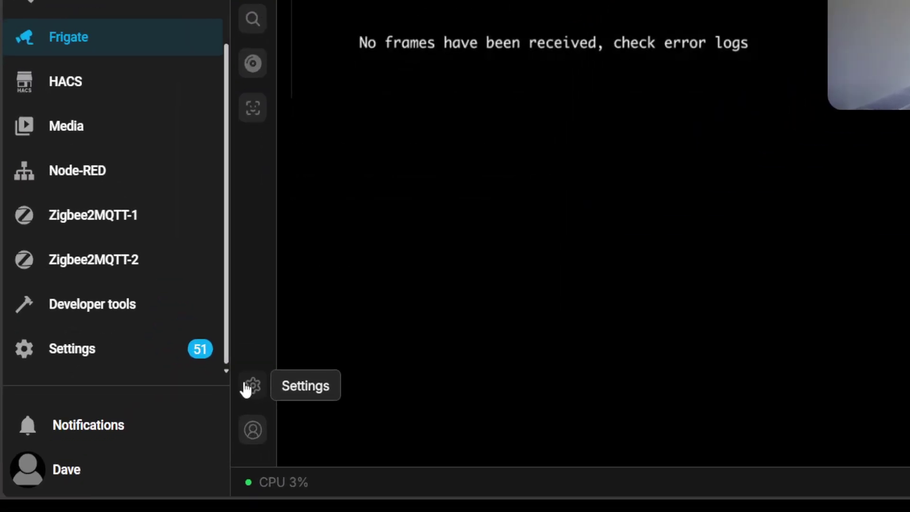
left_click(170, 435)
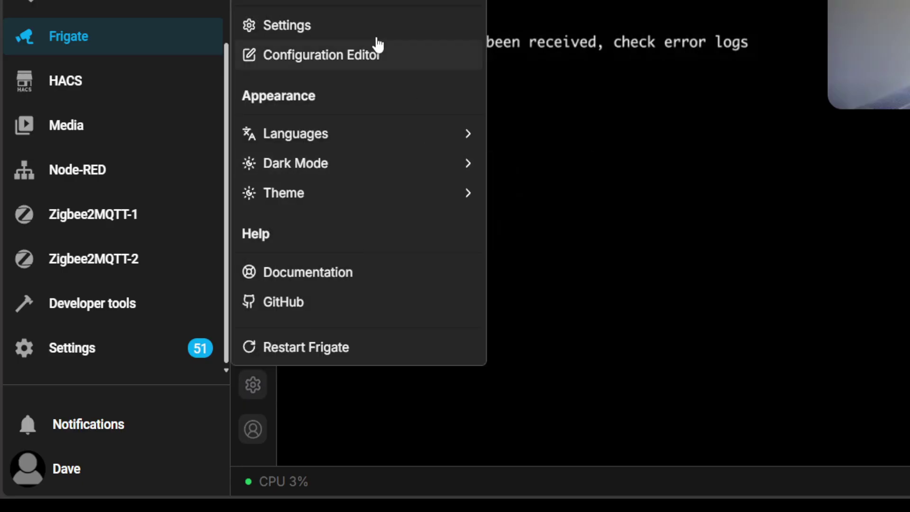
left_click(349, 55)
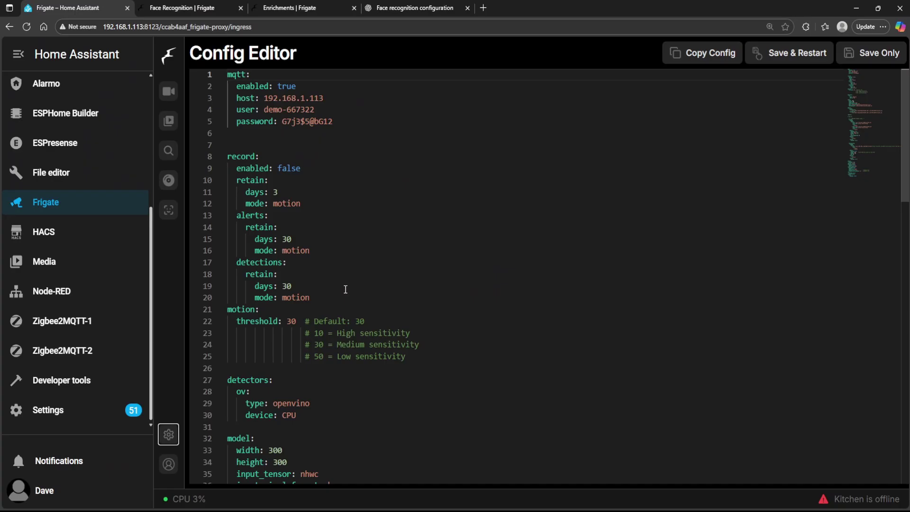
scroll(353, 281, "down", 15)
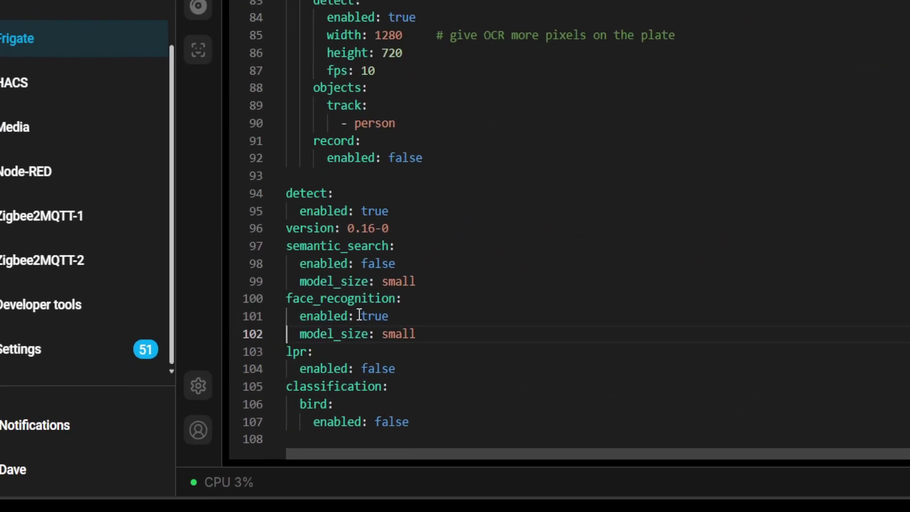
left_click_drag(433, 332, 238, 298)
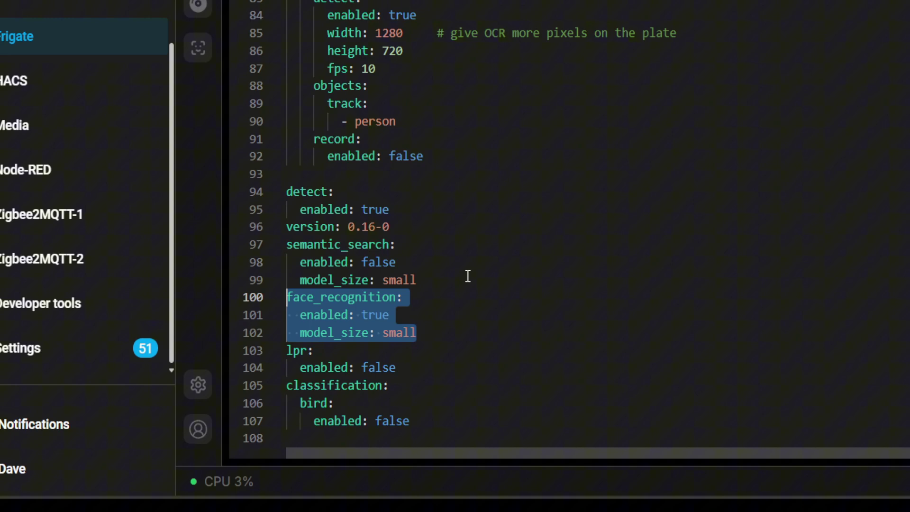
Insert blank lines above and below the face_recognition block and review the expanded block
left_click(450, 275)
key("Return")
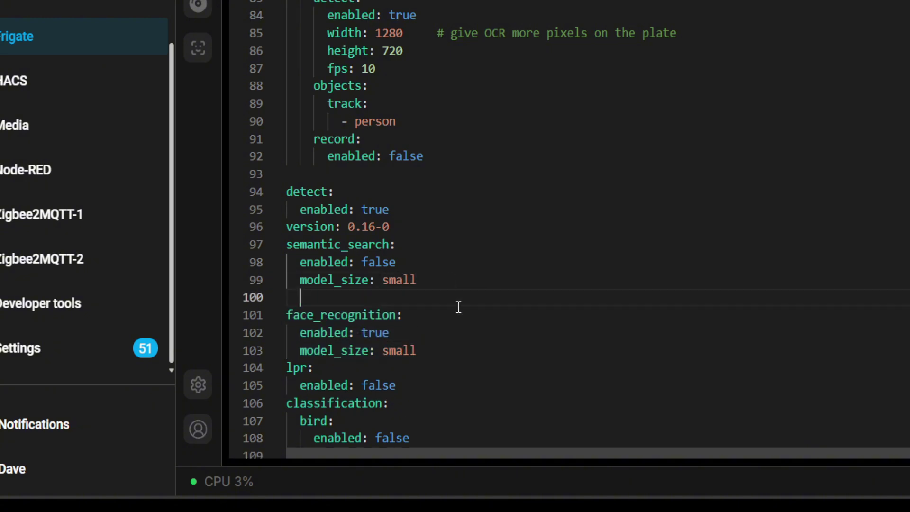
left_click(451, 353)
key("Return")
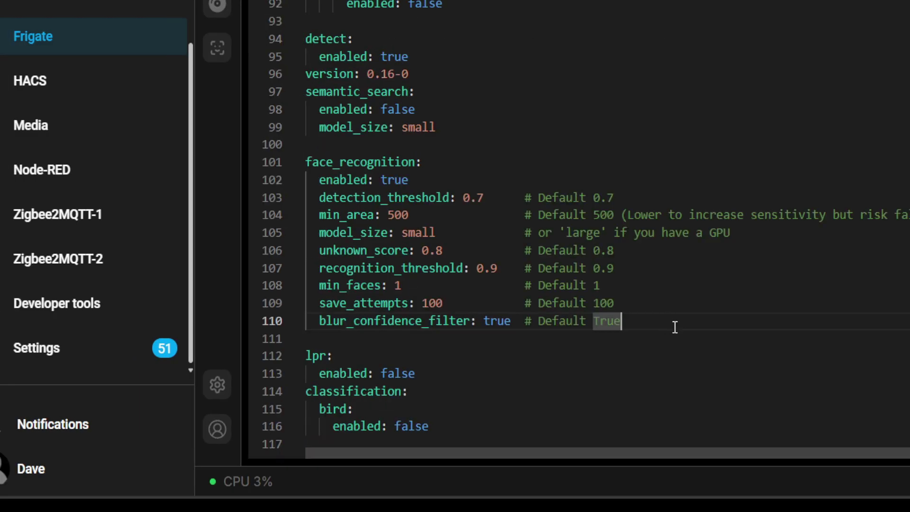
left_click_drag(673, 327, 306, 162)
left_click(609, 155)
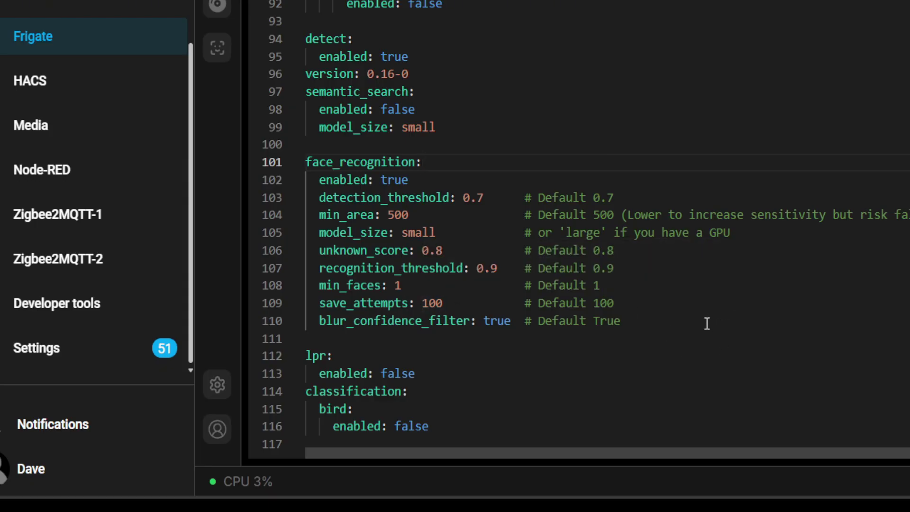
left_click_drag(661, 331, 258, 159)
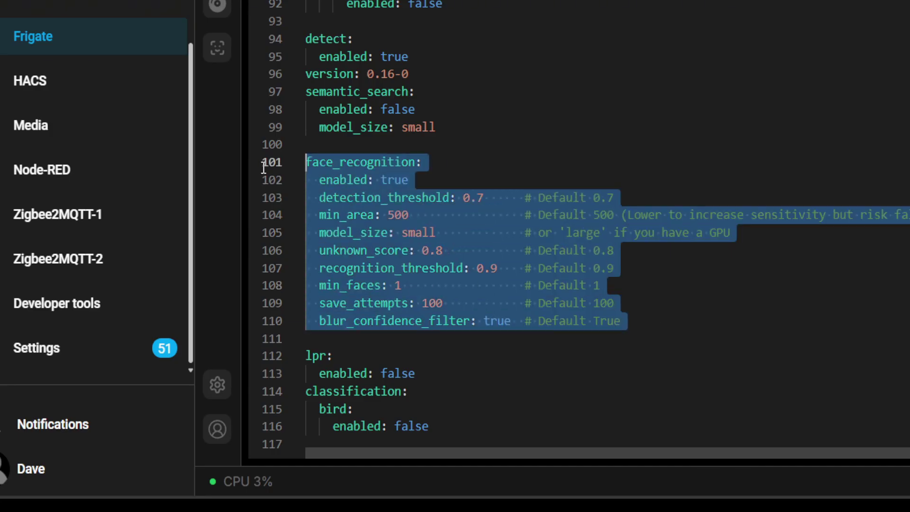
left_click(600, 285)
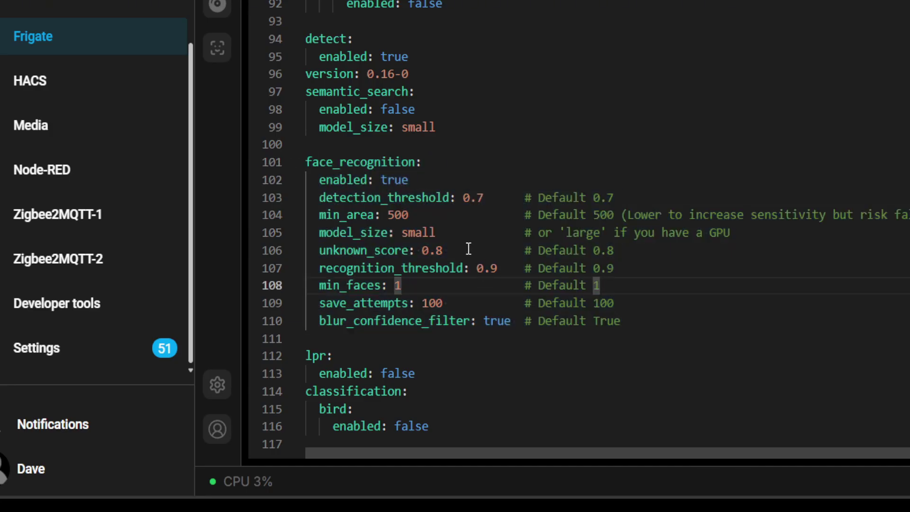
Review the unknown_score 0.8 and recognition_threshold 0.9 settings
left_click(454, 251)
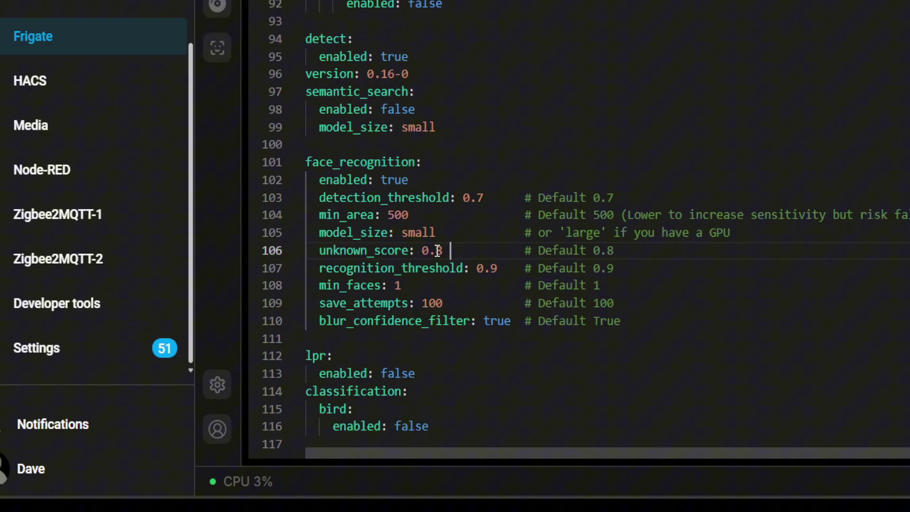
double_click(438, 251)
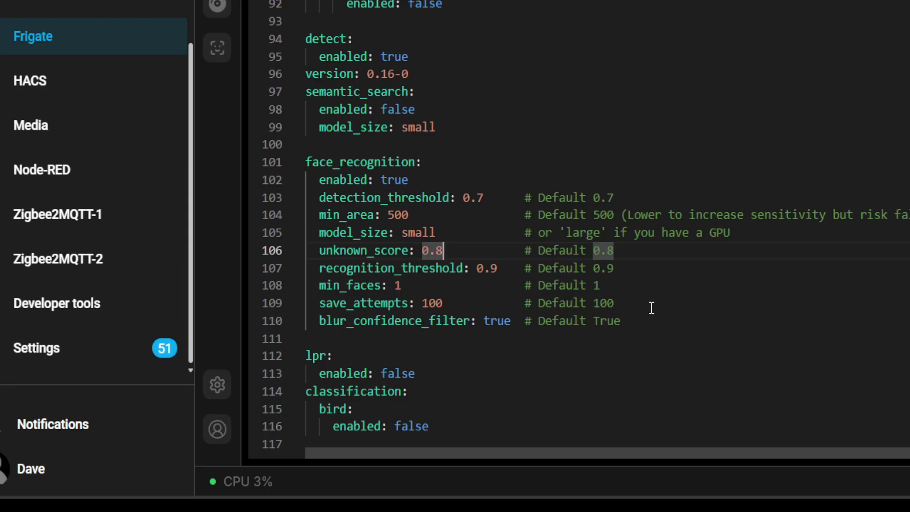
left_click_drag(640, 264, 307, 247)
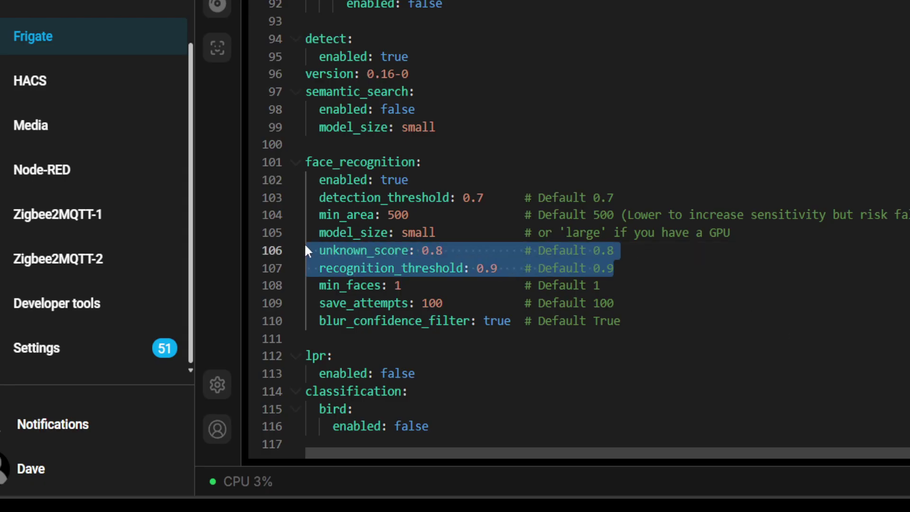
left_click(451, 251)
left_click_drag(455, 250, 318, 250)
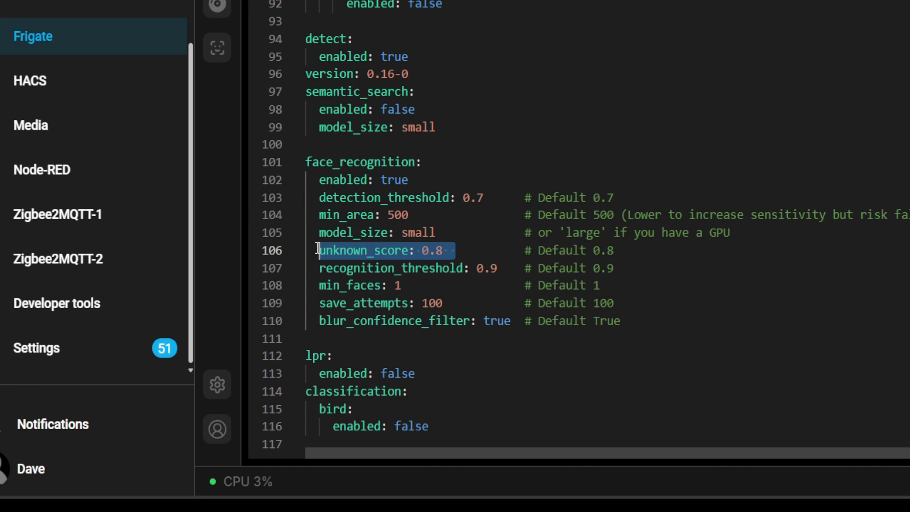
left_click_drag(513, 269, 273, 270)
left_click(649, 266)
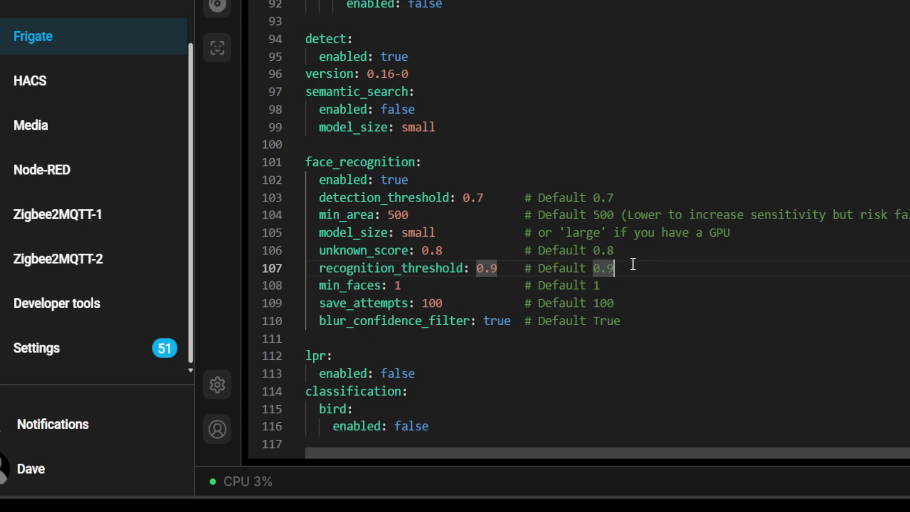
left_click_drag(633, 265, 291, 261)
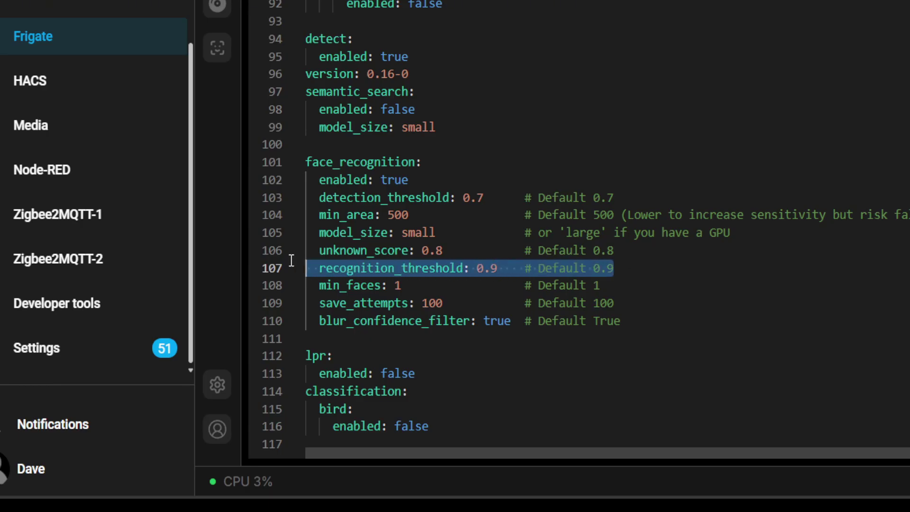
left_click(631, 251)
left_click_drag(630, 250, 306, 252)
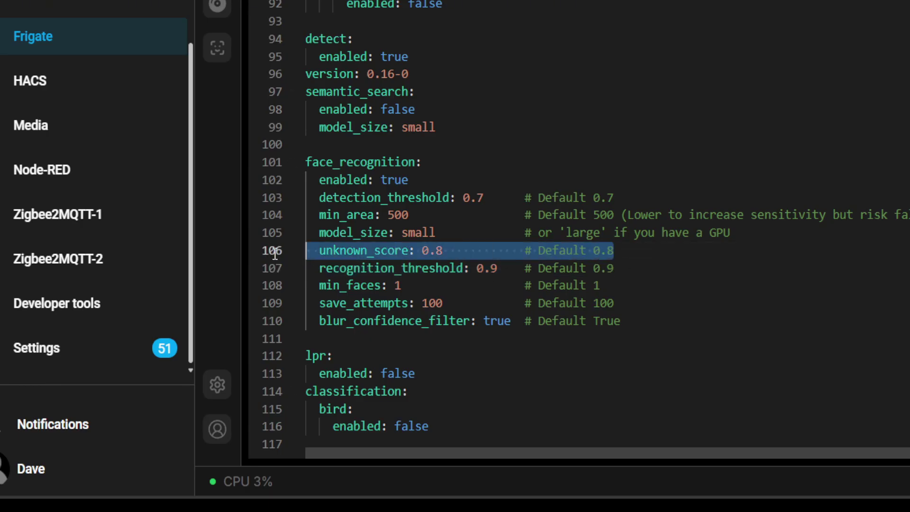
left_click(761, 266)
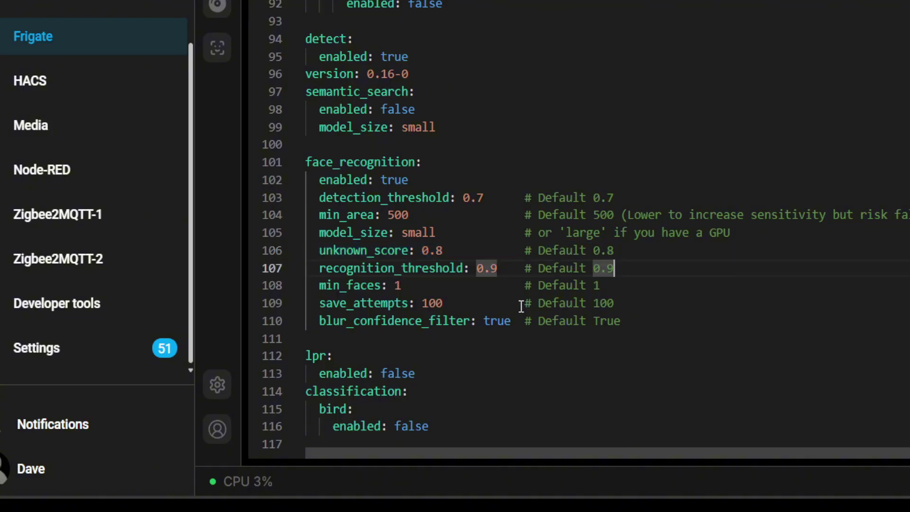
Check min_faces 1, save_attempts 100 and the blur_confidence_filter setting
left_click(403, 285)
left_click(448, 303)
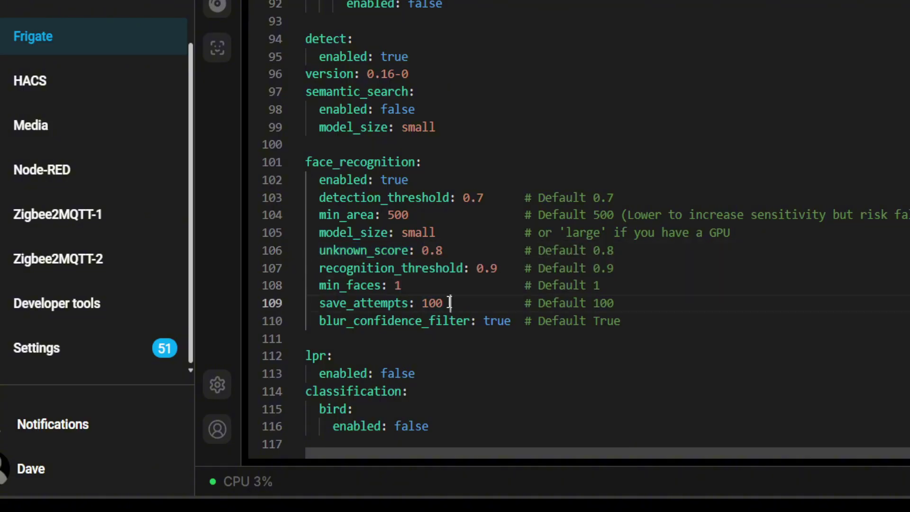
left_click(276, 304)
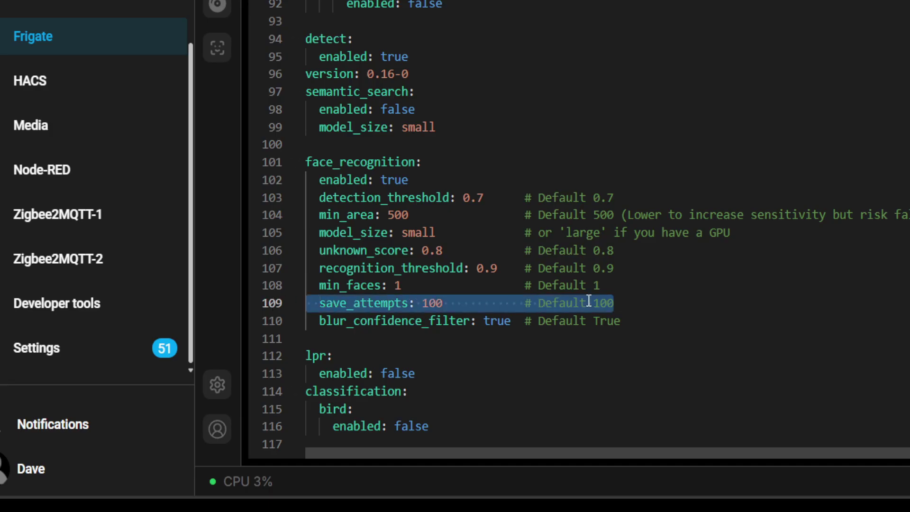
left_click(636, 303)
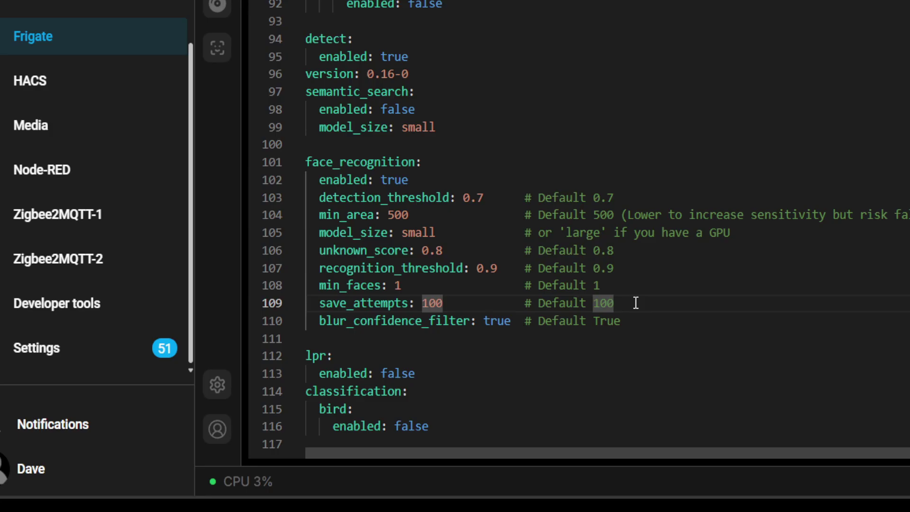
left_click(653, 321)
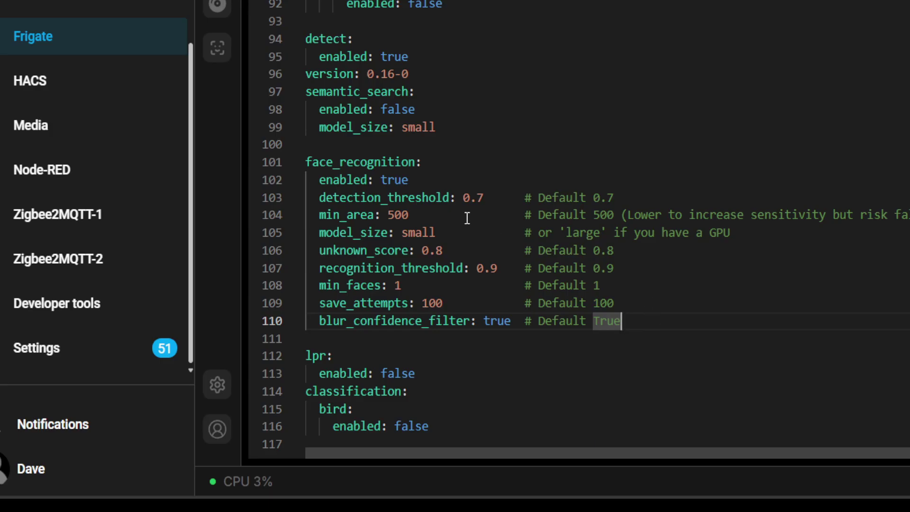
key("Down")
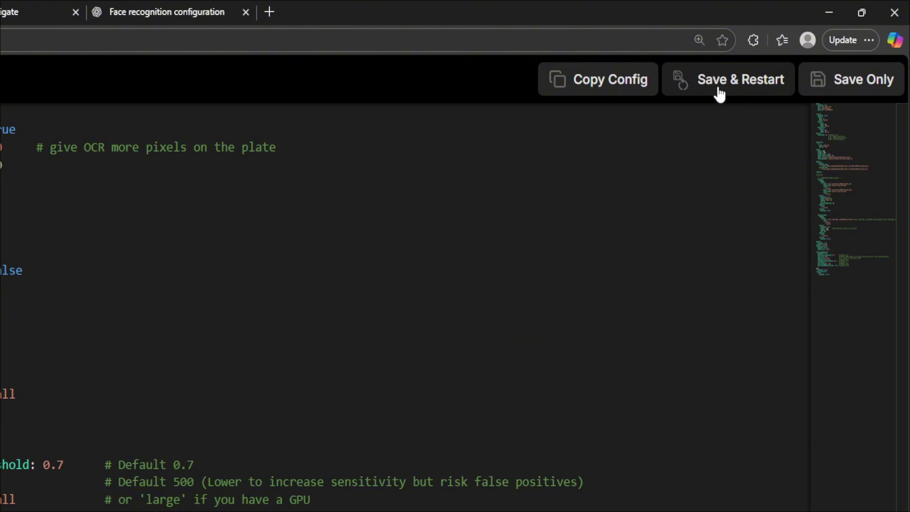
Save the config and confirm restarting Frigate
left_click(720, 94)
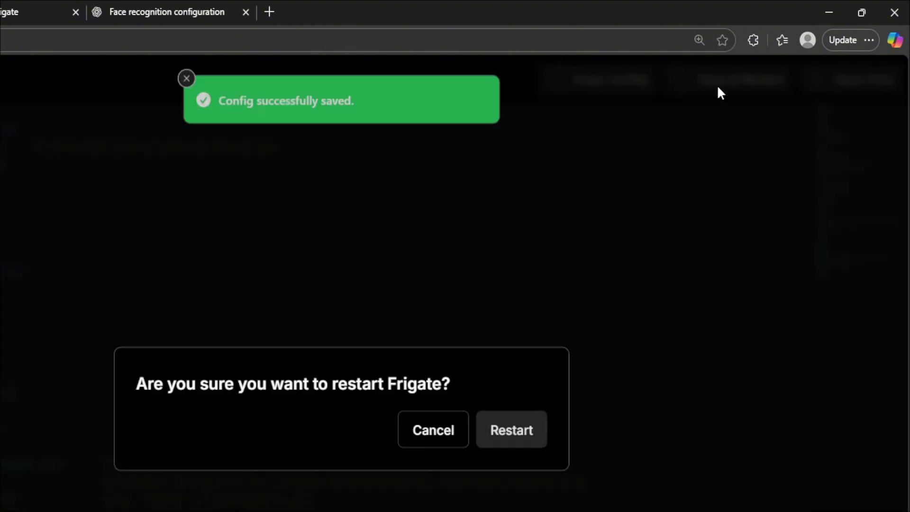
left_click(493, 427)
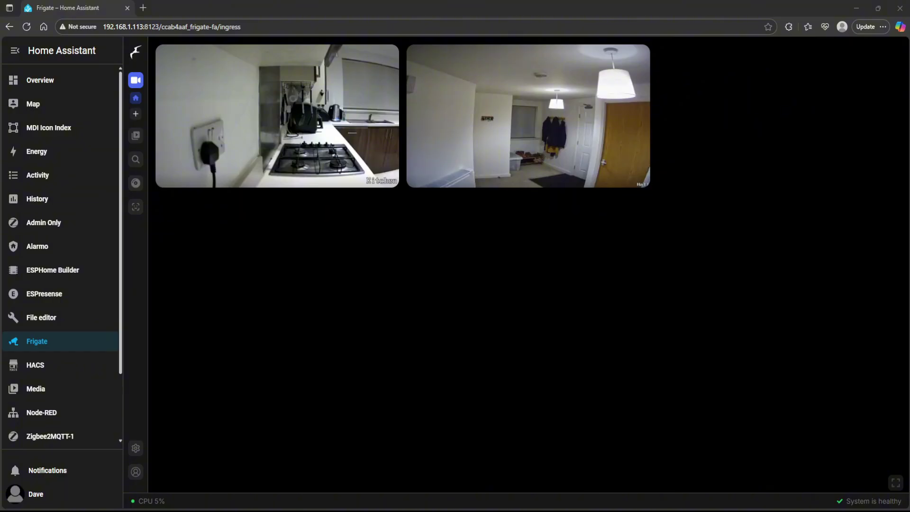
Search integrations for 'friga', open Frigate and its Fake Hallway camera device
scroll(81, 358, "down", 3)
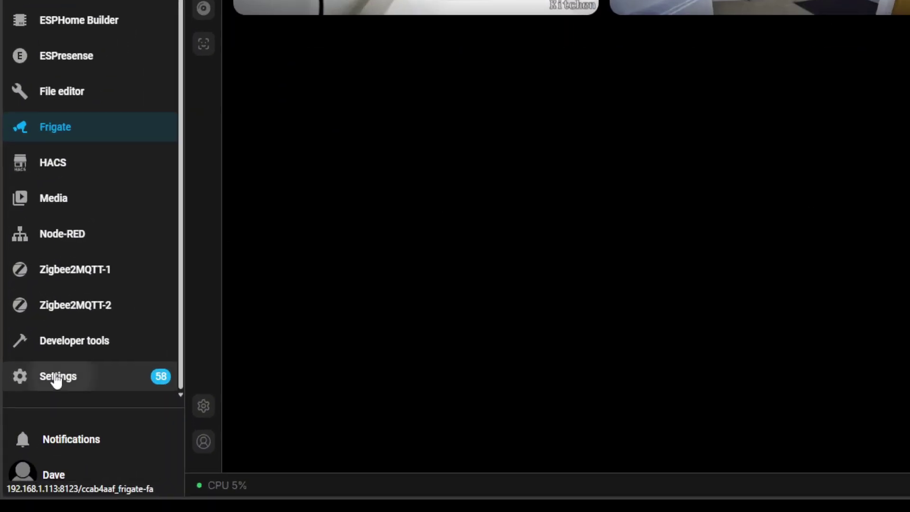
left_click(56, 377)
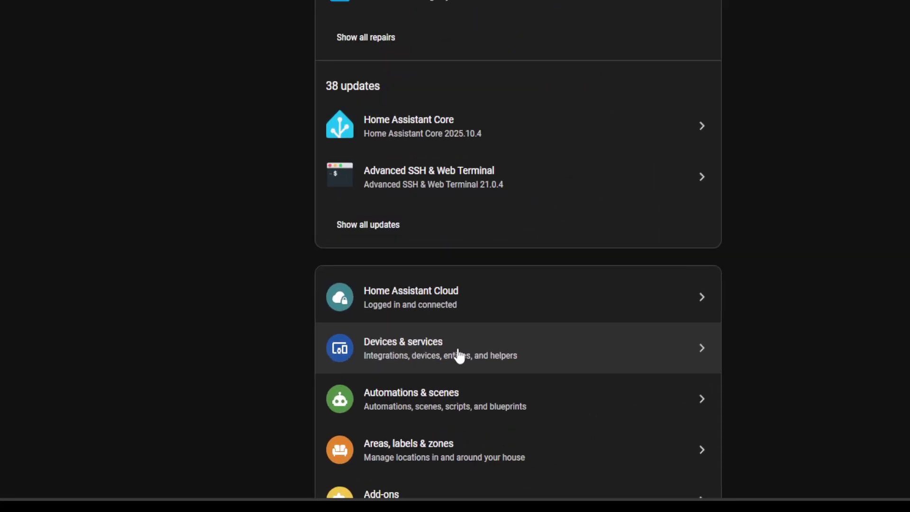
left_click(459, 356)
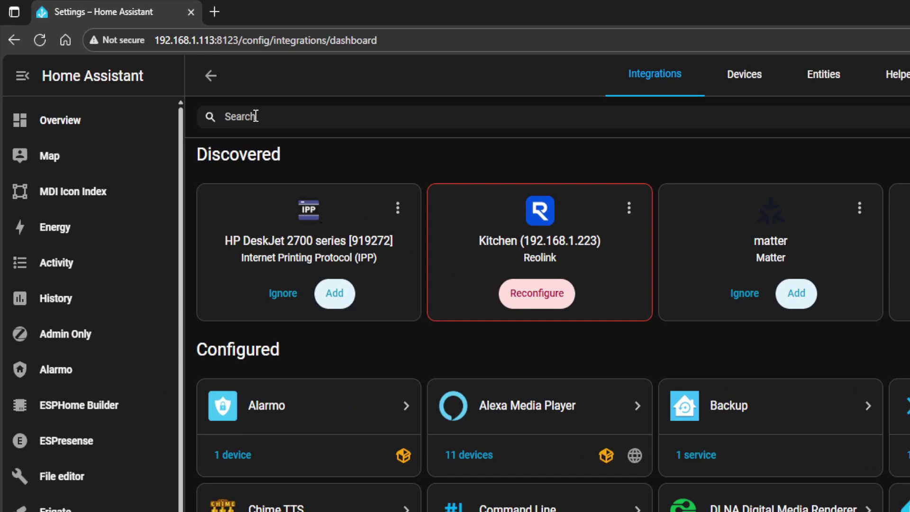
left_click(170, 77)
type("friga")
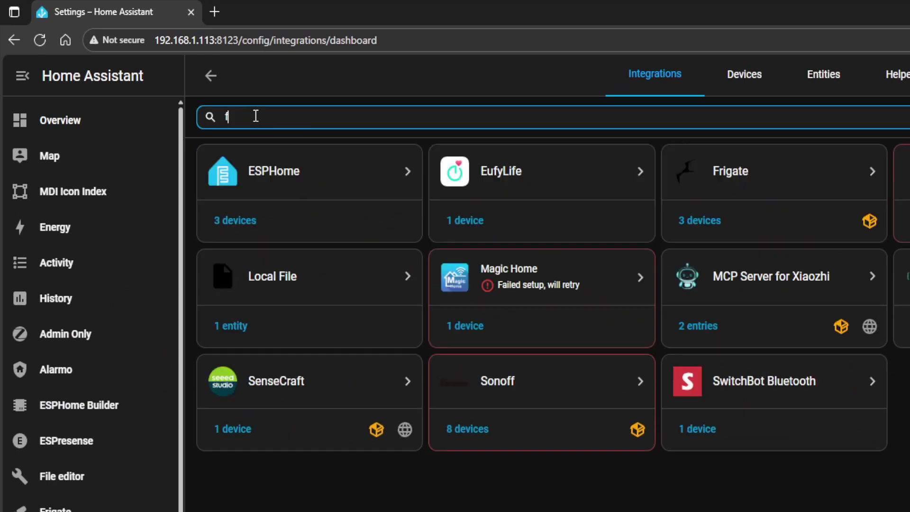
left_click(324, 186)
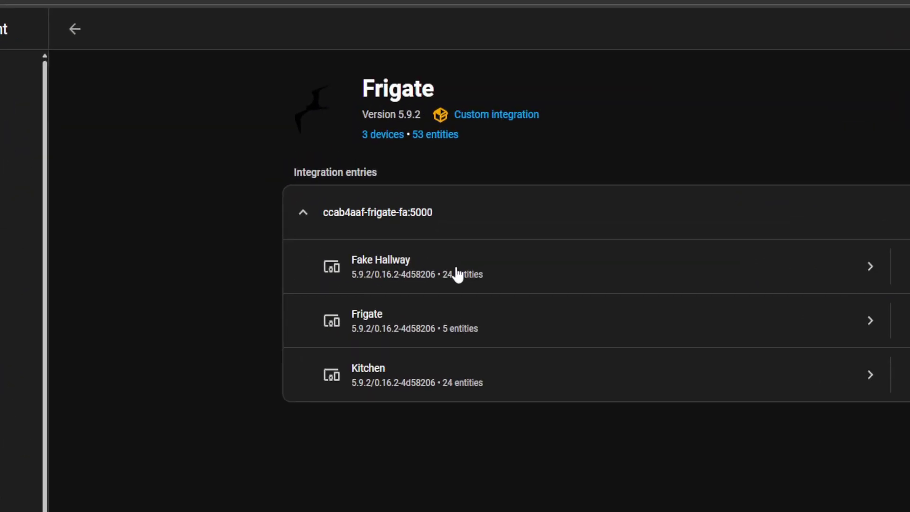
left_click(458, 274)
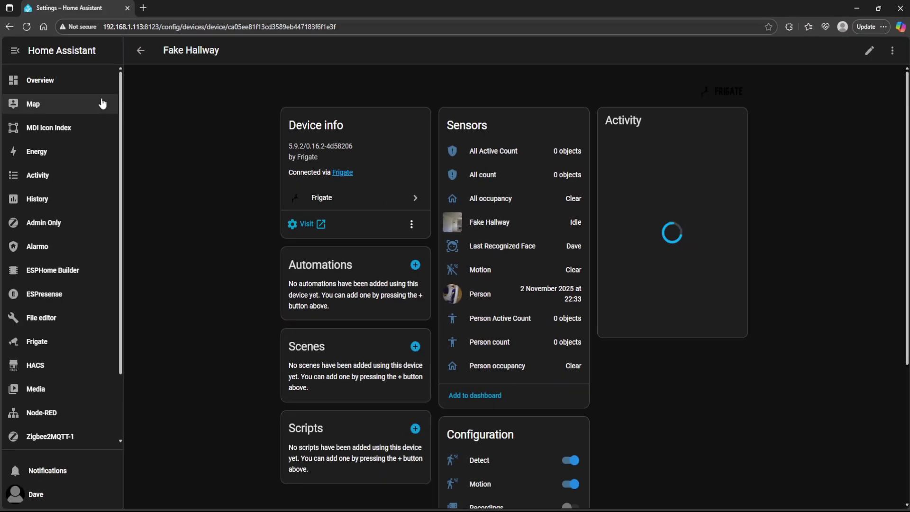
Return to the Frigate integration entry, view its options, then reopen the Fake Hallway device
left_click(141, 51)
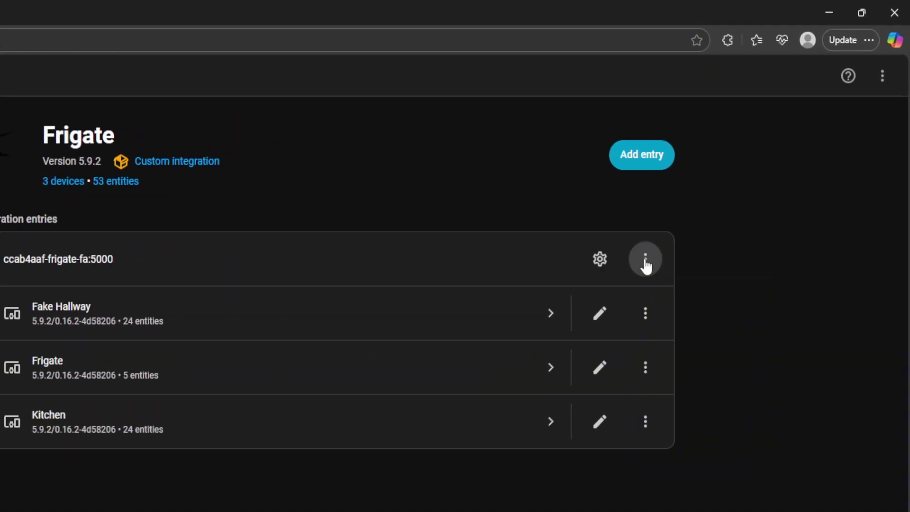
left_click(734, 174)
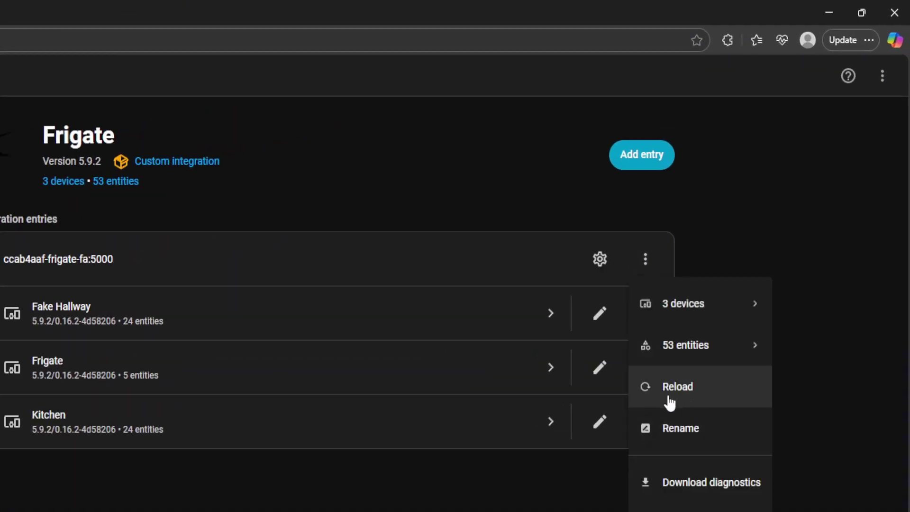
left_click(784, 220)
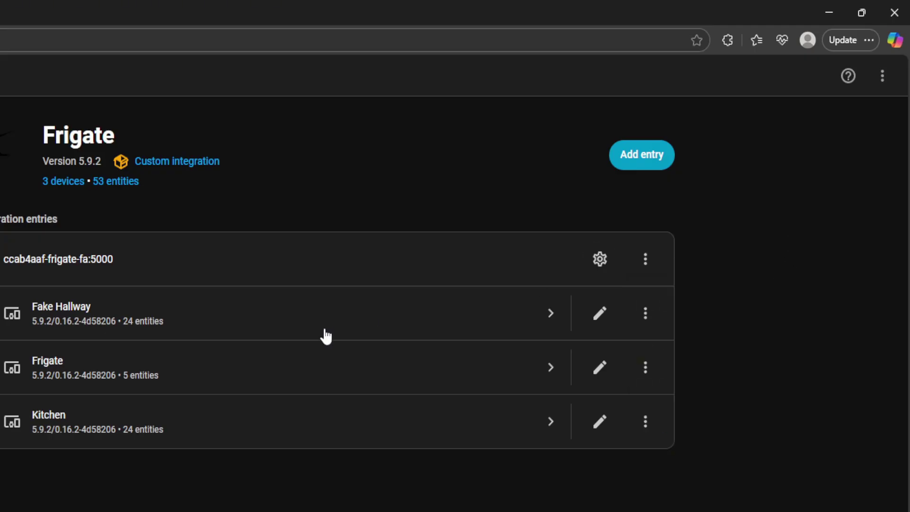
left_click(181, 322)
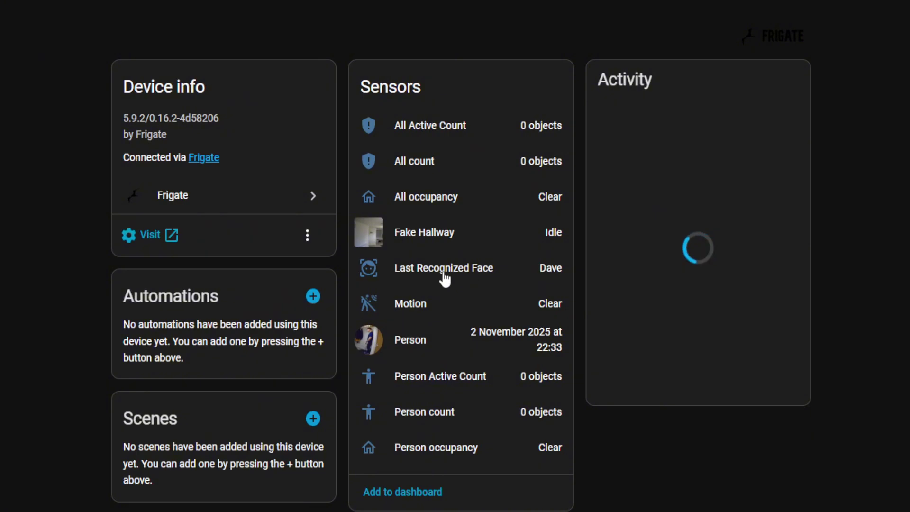
Check the Last Recognized Face sensor's entity ID, sensor.fake_hallway_last_recognized_face, in its settings
left_click(443, 277)
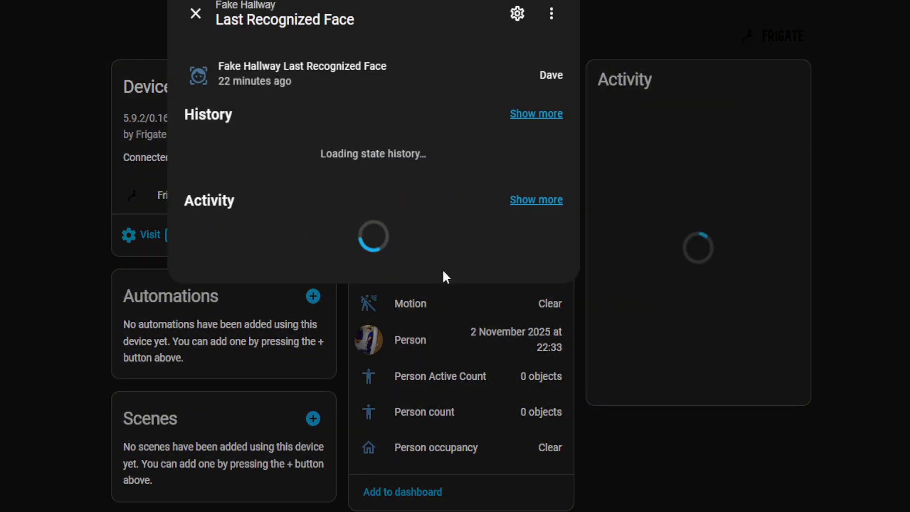
left_click(517, 14)
left_click(400, 173)
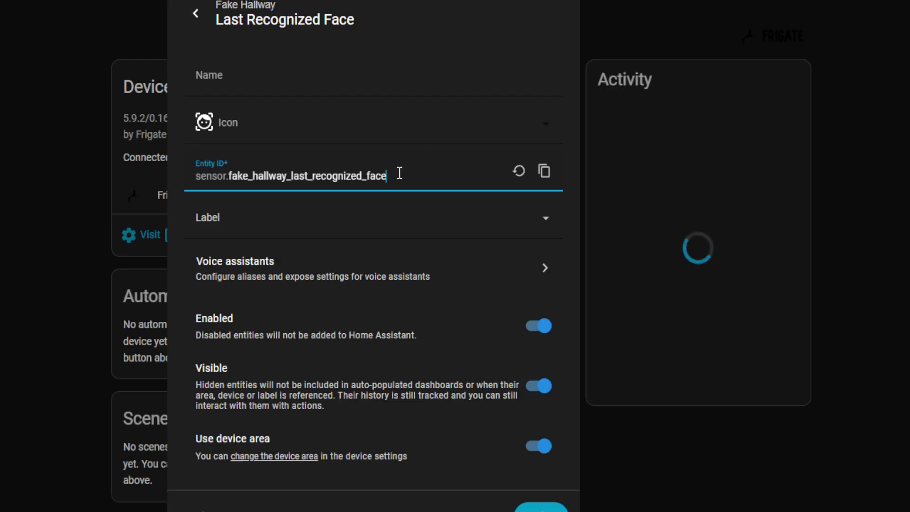
left_click(195, 13)
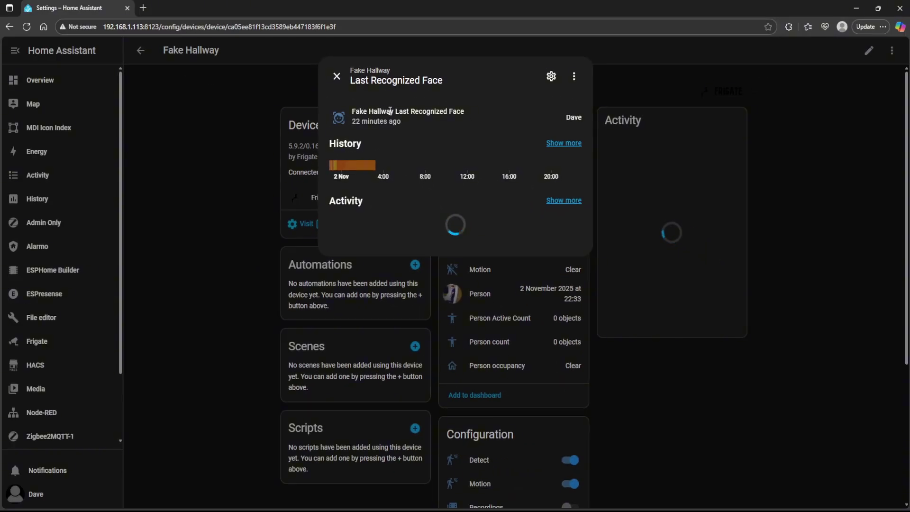
Start a new blank automation from scratch under Settings > Automations and open its editor menu
key("Escape")
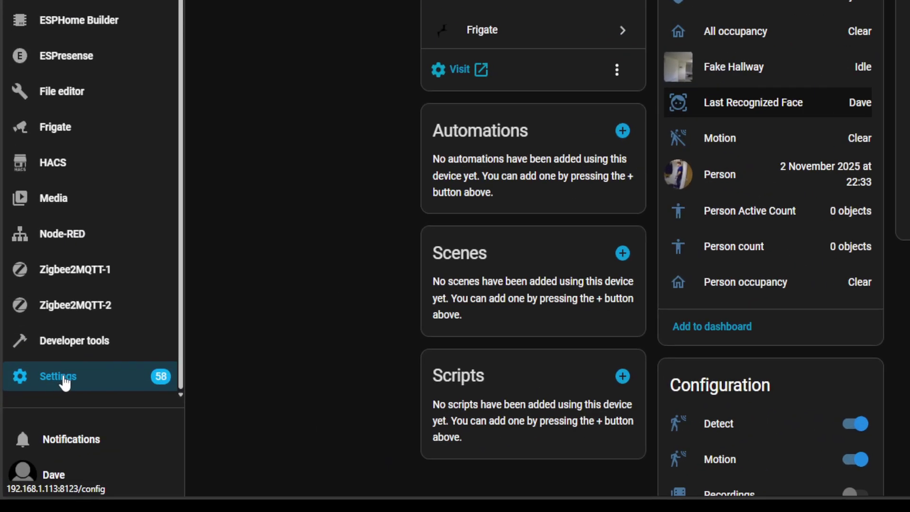
left_click(47, 430)
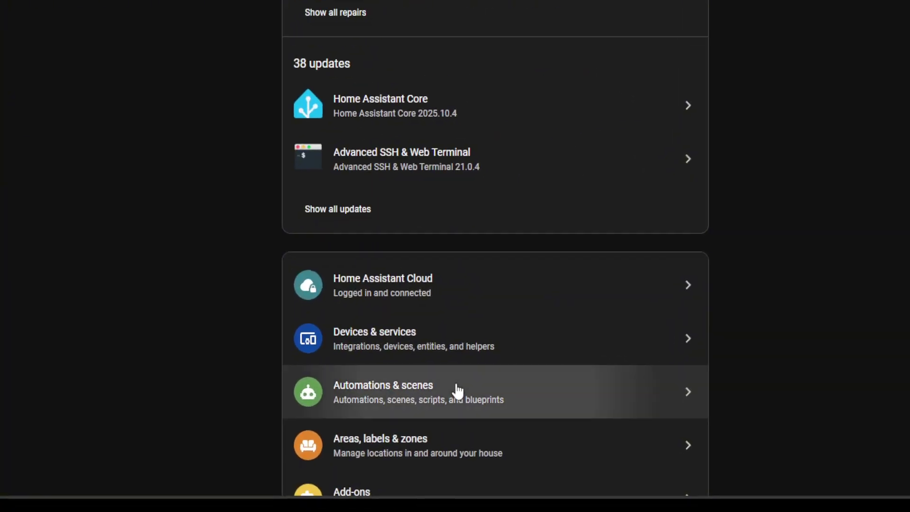
left_click(456, 392)
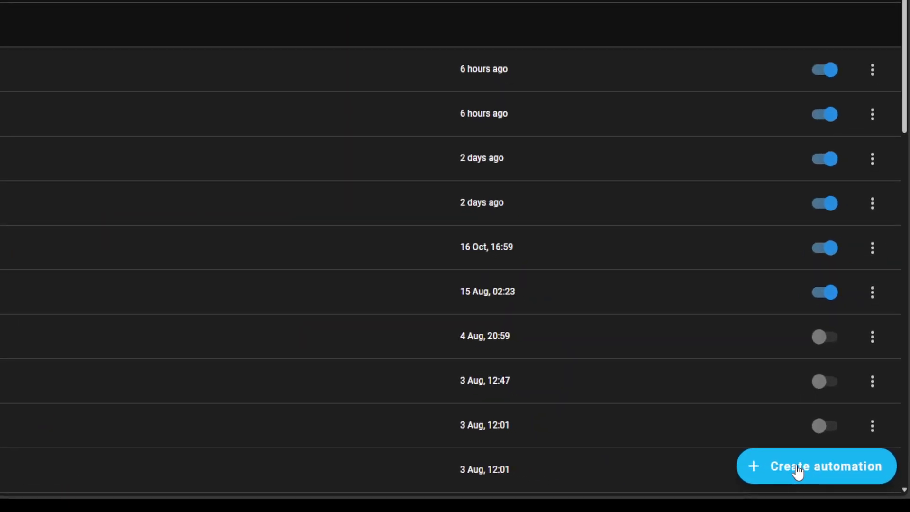
left_click(799, 469)
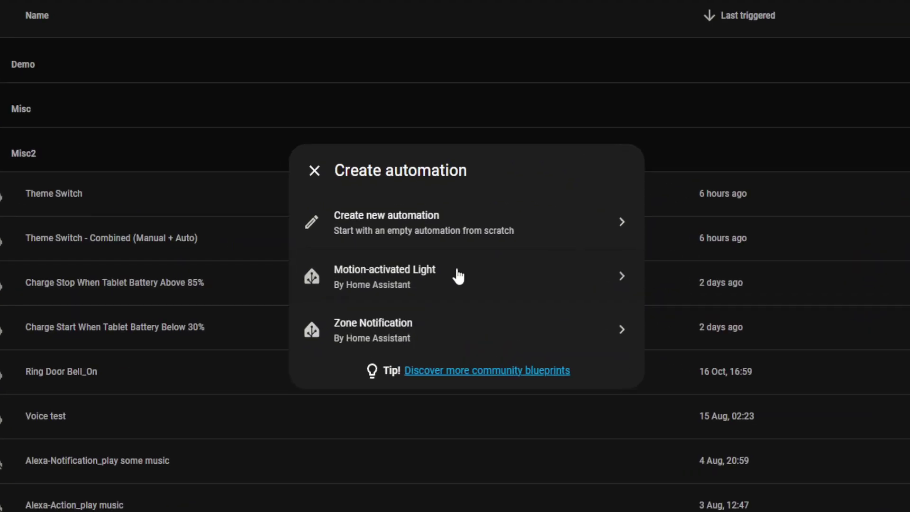
left_click(415, 237)
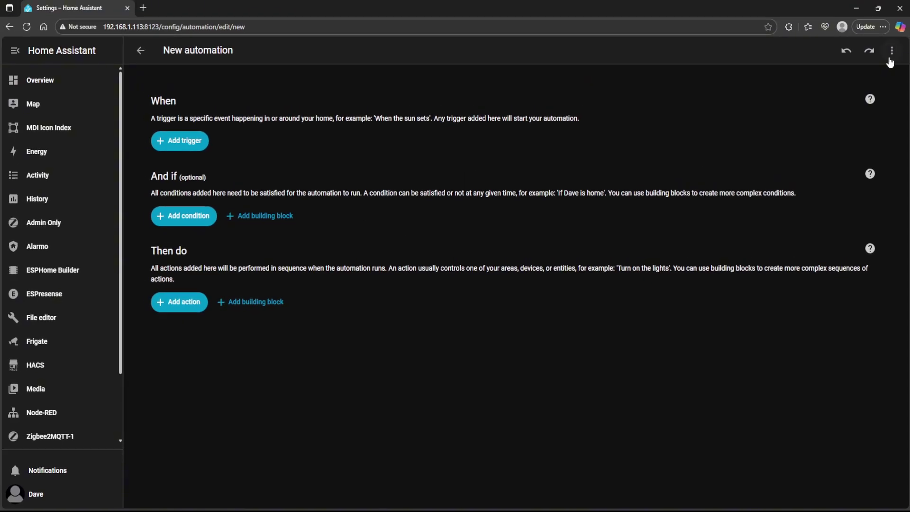
left_click(883, 89)
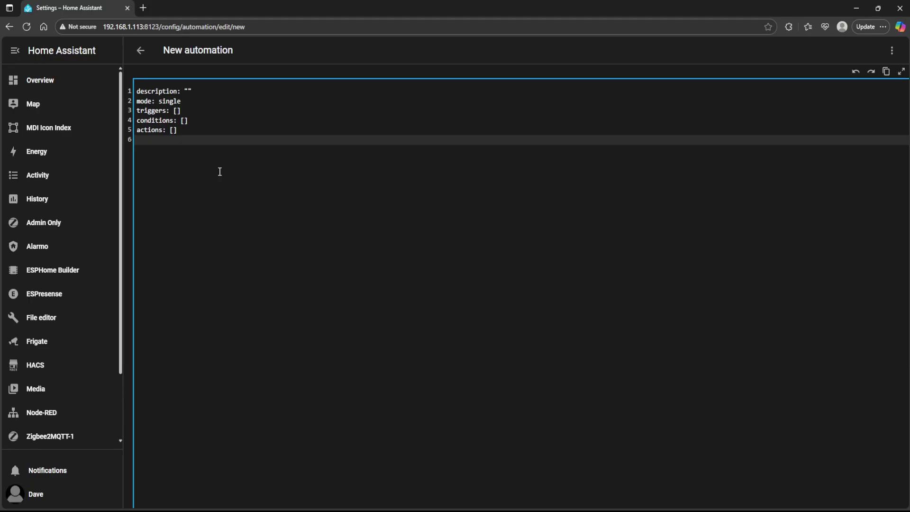
Paste the Gorilla Man automation YAML and review its cupboard door trigger and Gorilla_Man face condition
left_click_drag(219, 171, 121, 71)
key("ctrl+v")
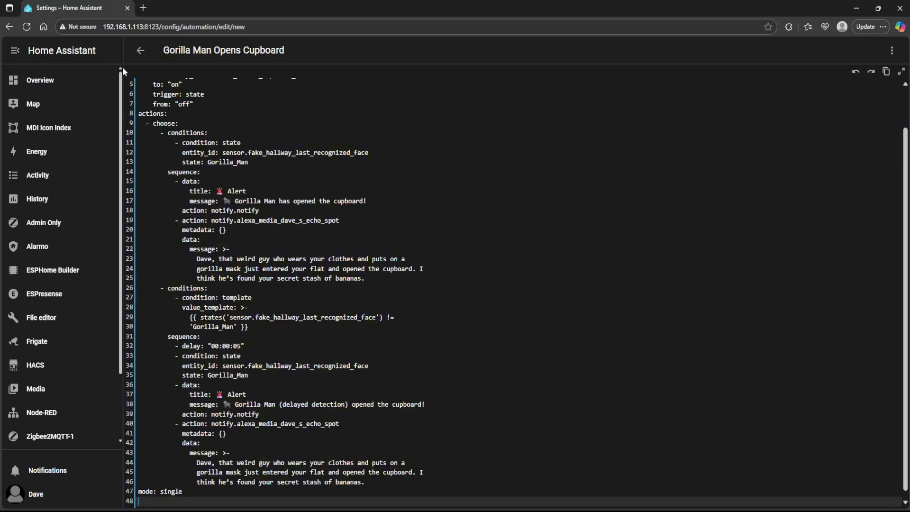
scroll(346, 215, "up", 1)
left_click(202, 236)
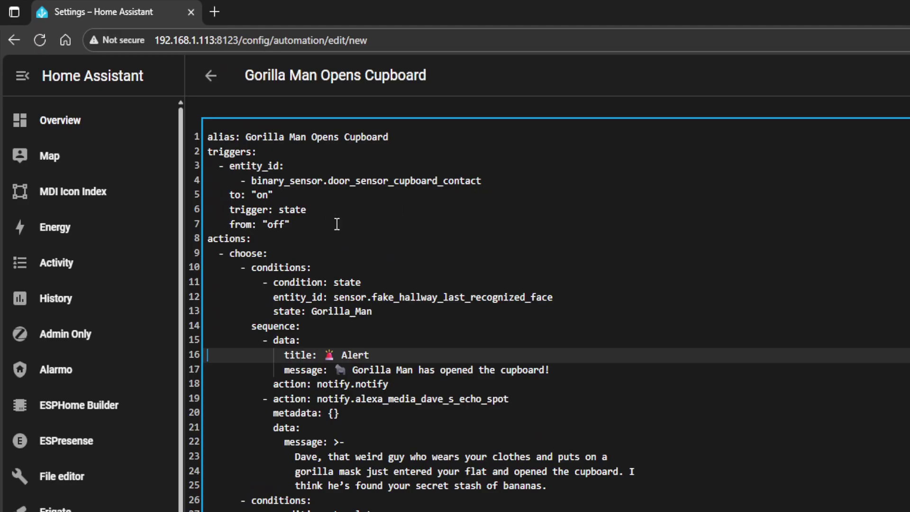
left_click_drag(337, 224, 167, 168)
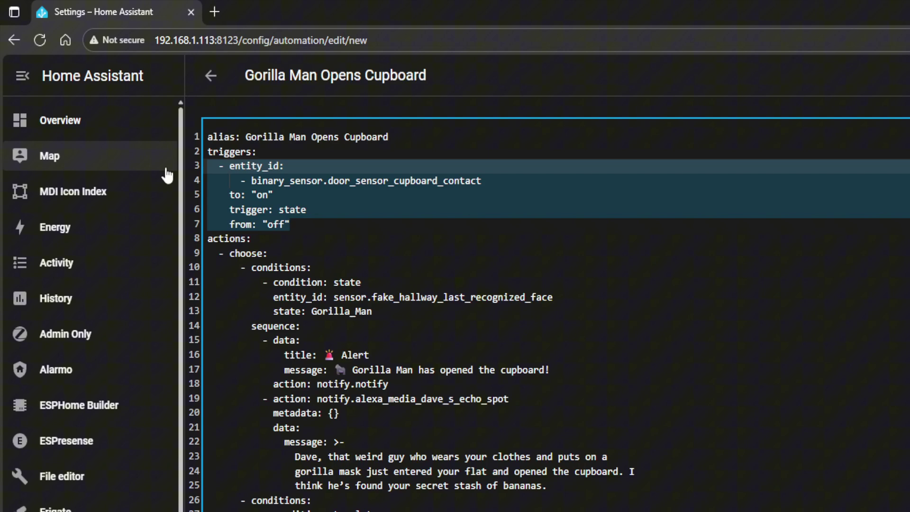
left_click(571, 296)
left_click_drag(592, 299, 338, 303)
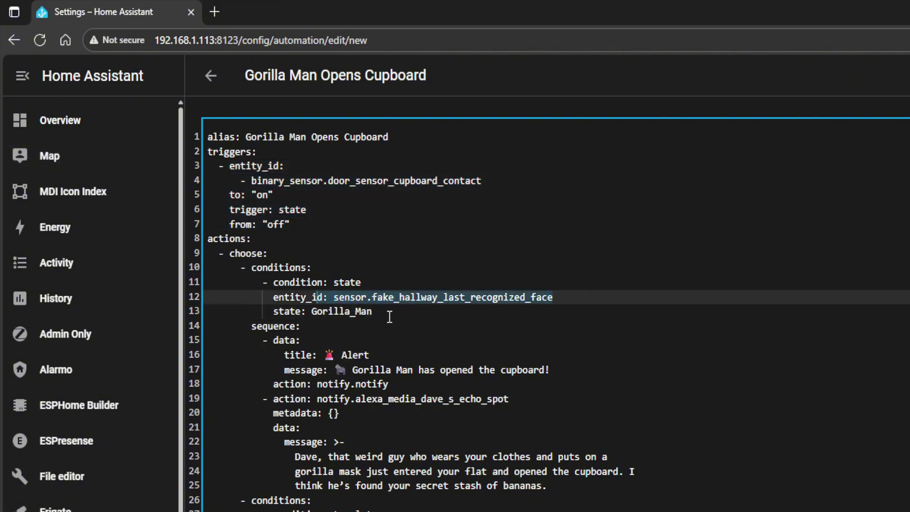
left_click_drag(392, 311, 308, 311)
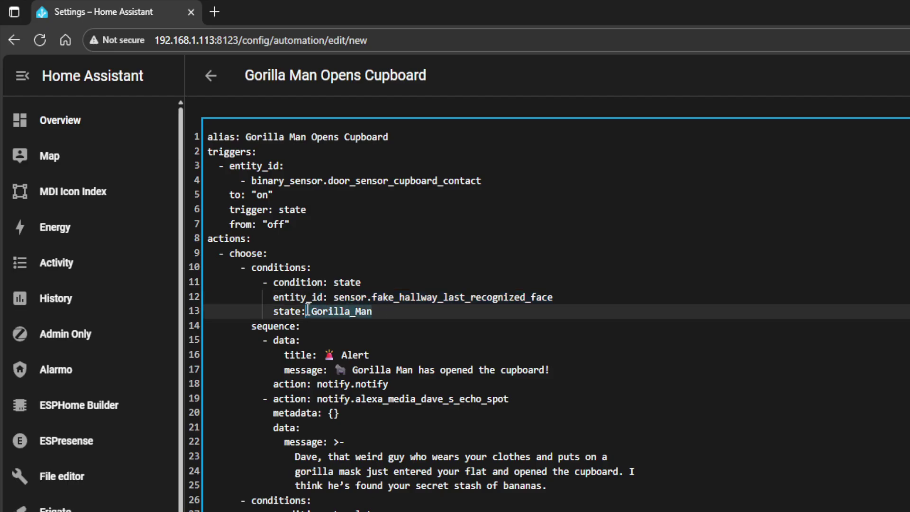
left_click(425, 328)
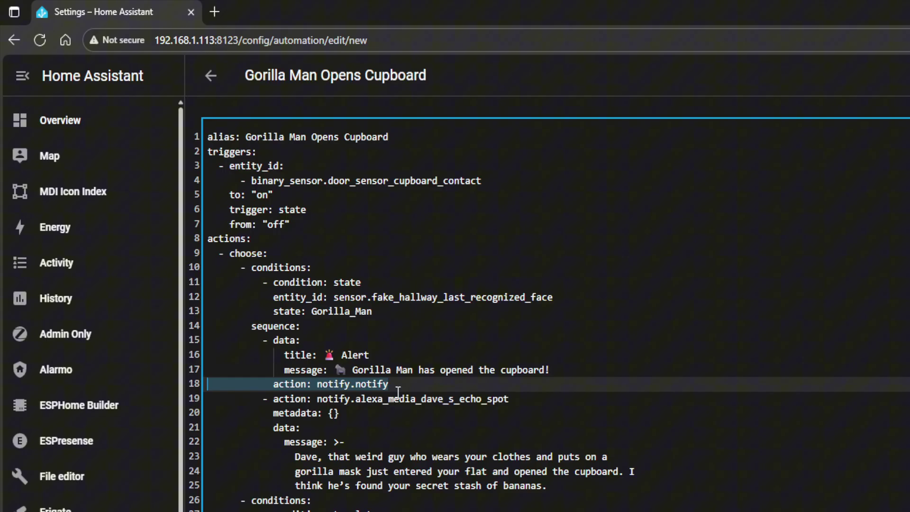
Review the notify.notify cupboard alert message and the Echo speaker spoken announcement
left_click_drag(397, 385, 400, 397)
double_click(417, 386)
key("shift+Home")
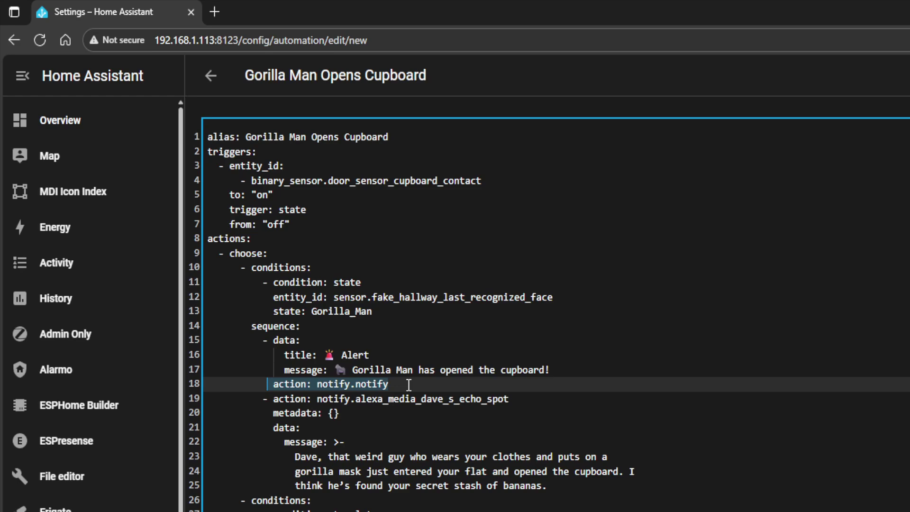
left_click_drag(553, 370, 334, 371)
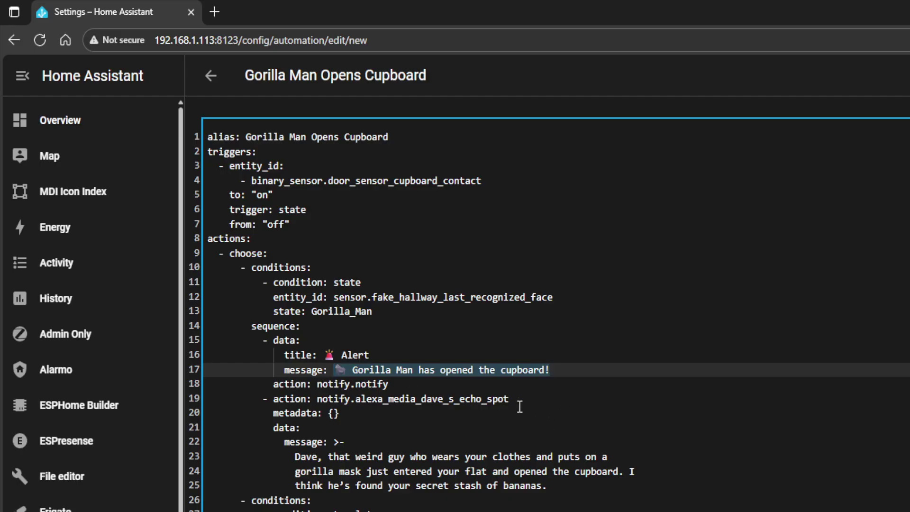
left_click_drag(532, 400, 318, 398)
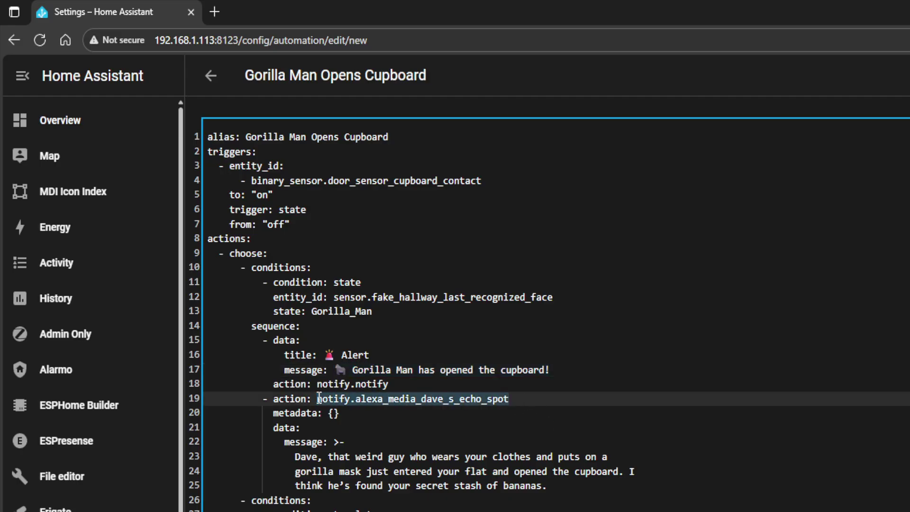
left_click_drag(612, 488, 234, 451)
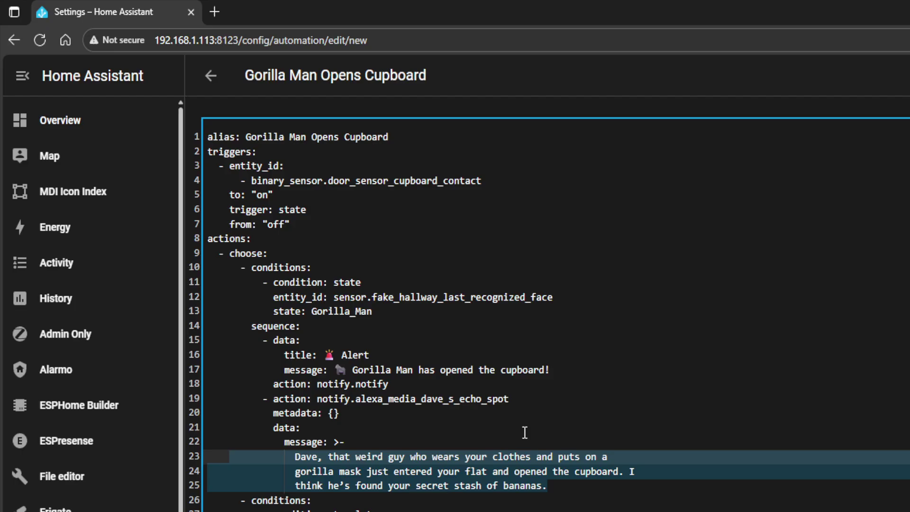
left_click(462, 503)
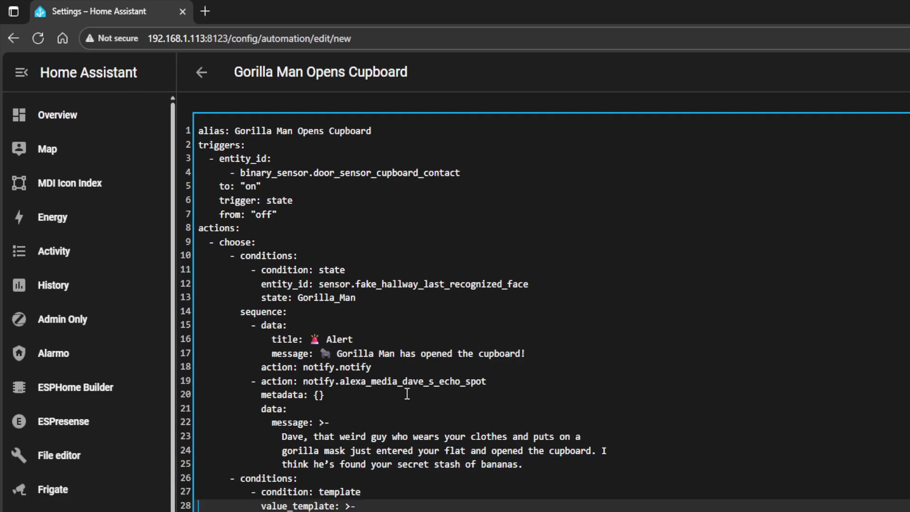
scroll(409, 426, "down", 2)
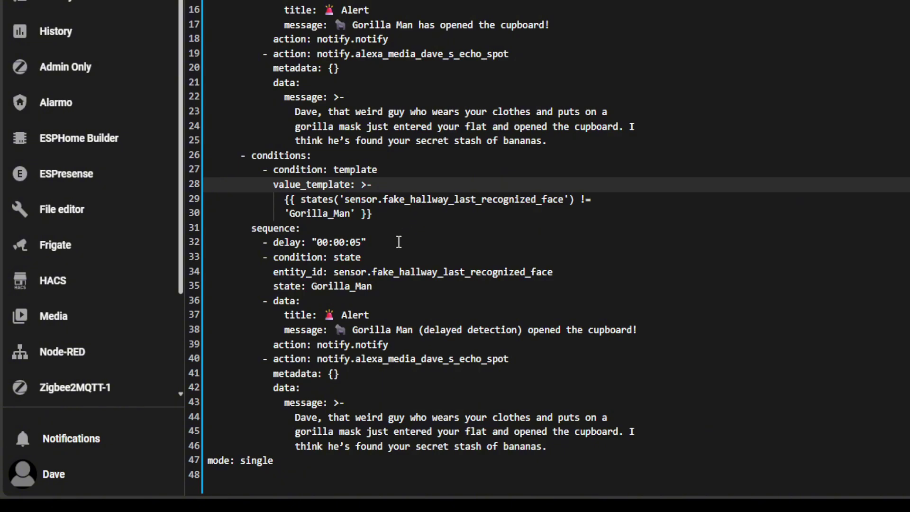
left_click_drag(410, 218, 212, 185)
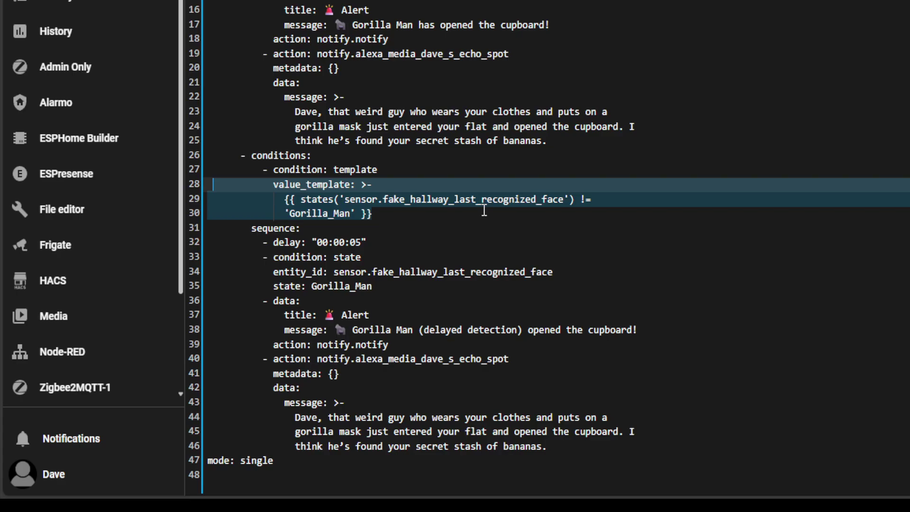
left_click(386, 241)
left_click_drag(386, 242, 240, 241)
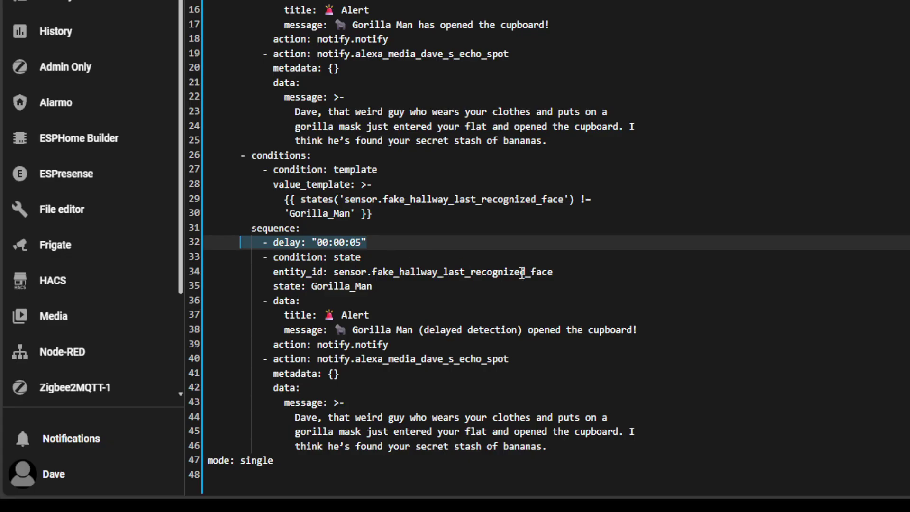
left_click_drag(574, 272, 335, 269)
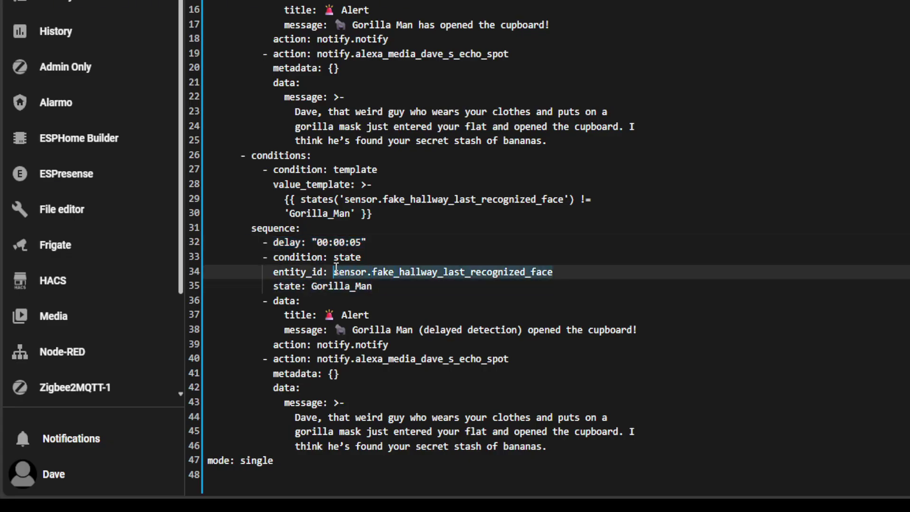
left_click_drag(395, 287, 312, 285)
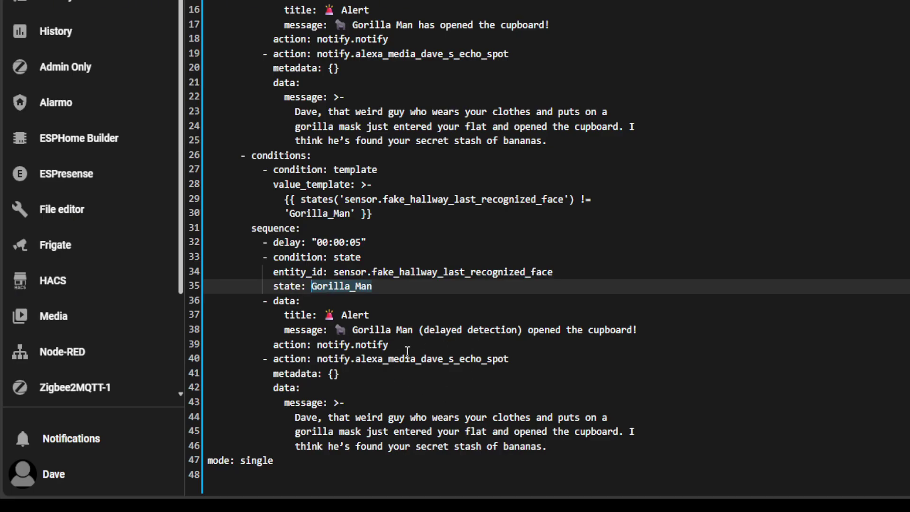
left_click_drag(669, 329, 291, 327)
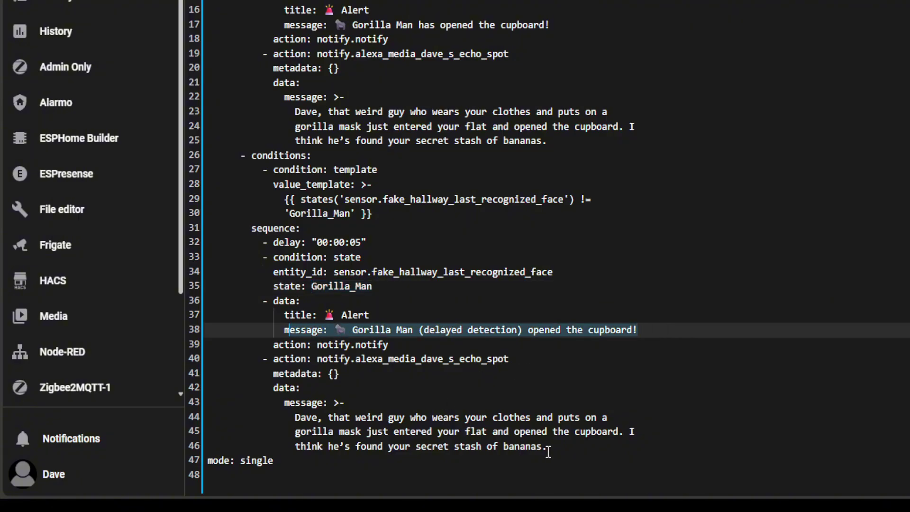
left_click_drag(562, 451, 234, 418)
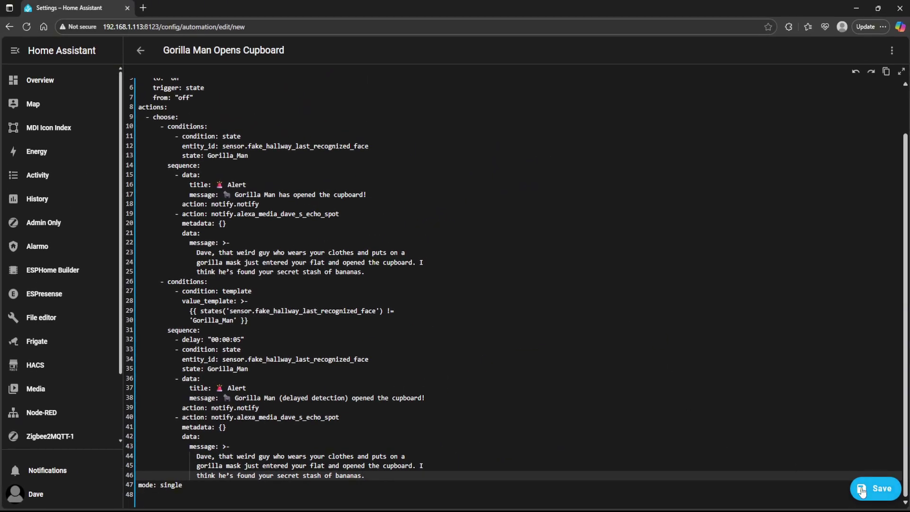
Save the new automation, confirming the name 'Gorilla Man Opens Cupboard'
left_click(865, 490)
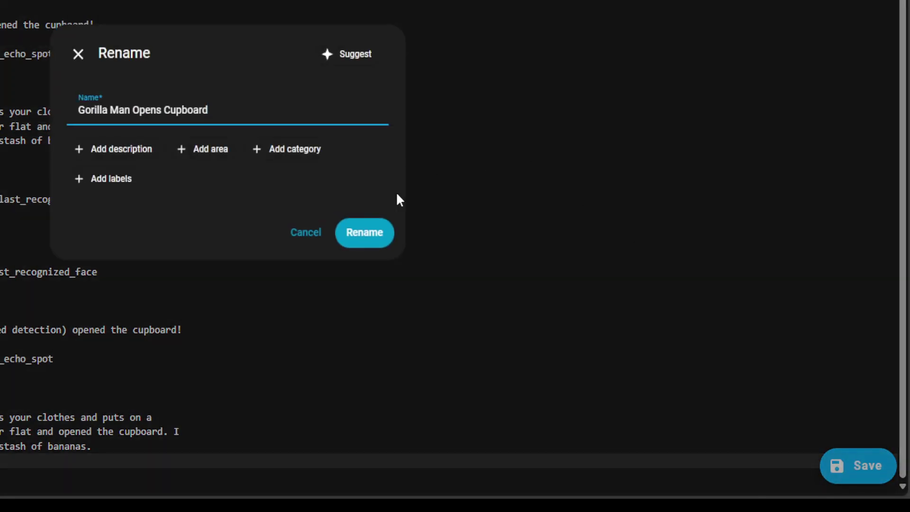
left_click(359, 236)
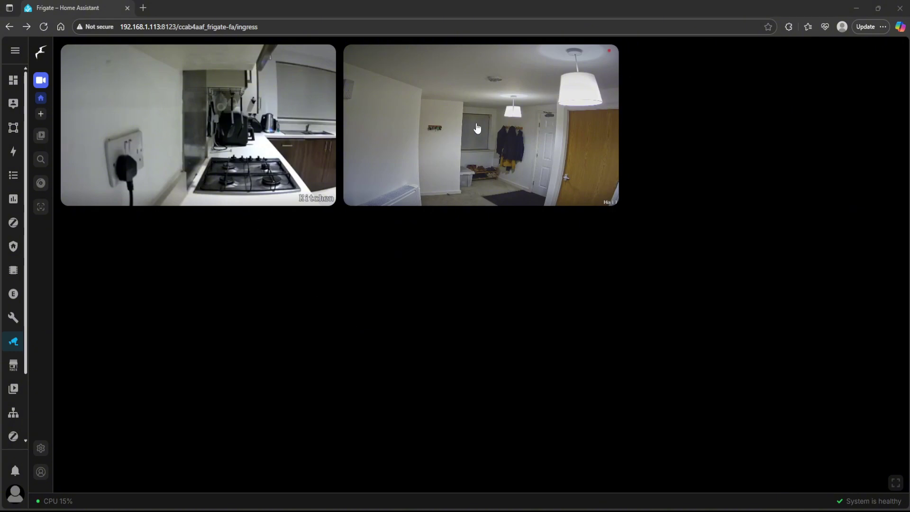
Open the Hall camera tile in Frigate's single-camera live view
left_click(473, 137)
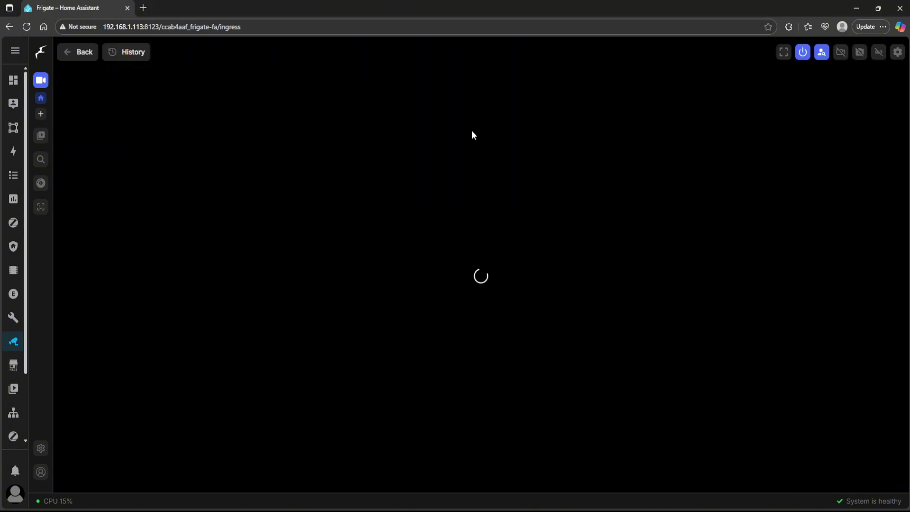